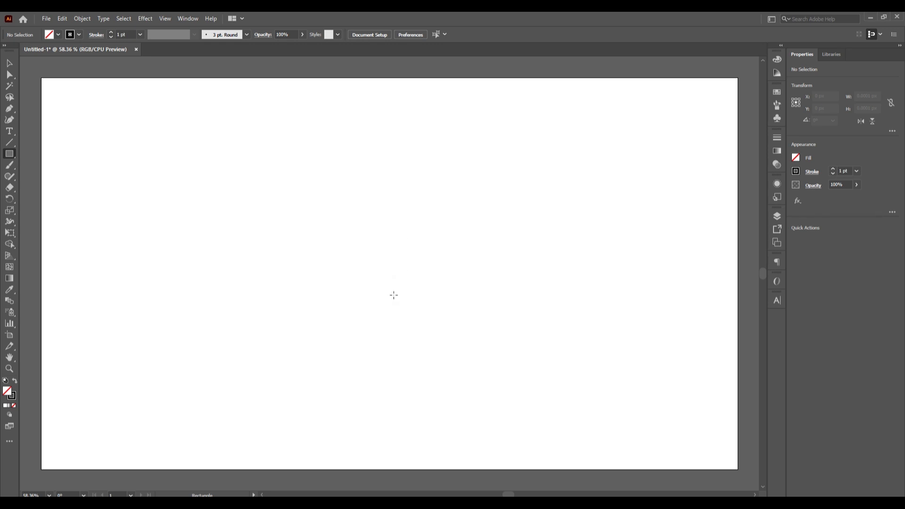
# Create a rectangle 700 px wide and 700 px high starting from the artboard's centre
pyautogui.click(389, 273)
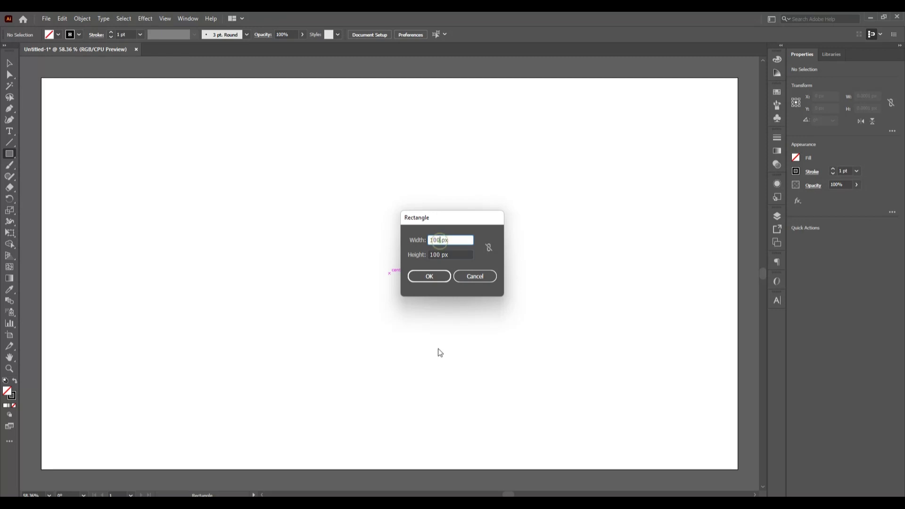
pyautogui.press('BackSpace')
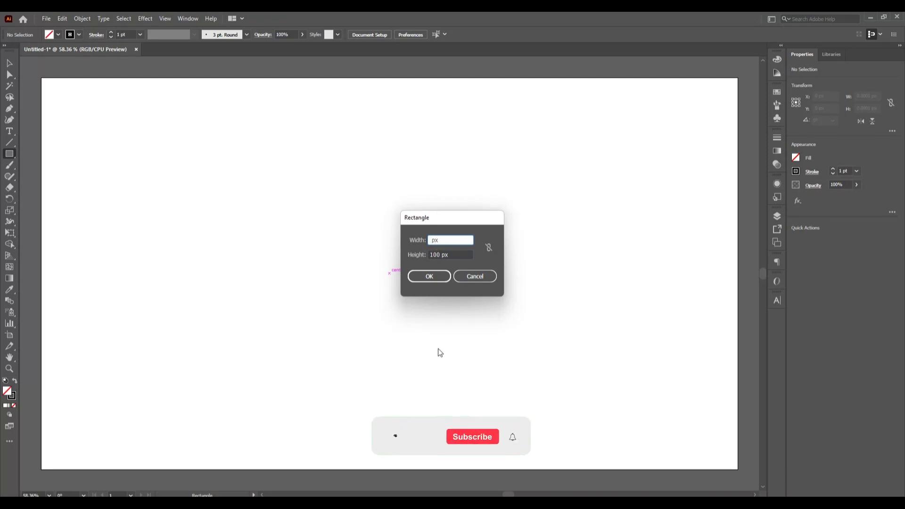
pyautogui.write('700')
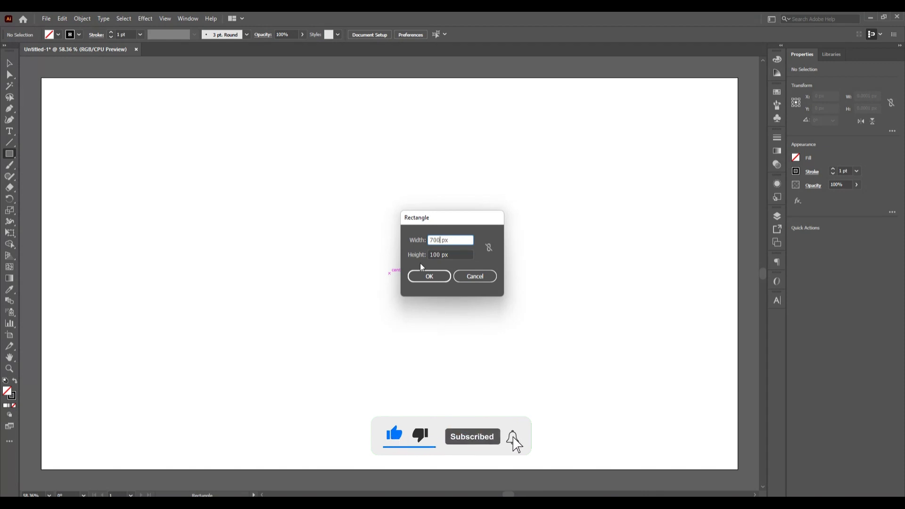
pyautogui.click(440, 255)
pyautogui.press('BackSpace')
pyautogui.press('BackSpace')
pyautogui.press('BackSpace')
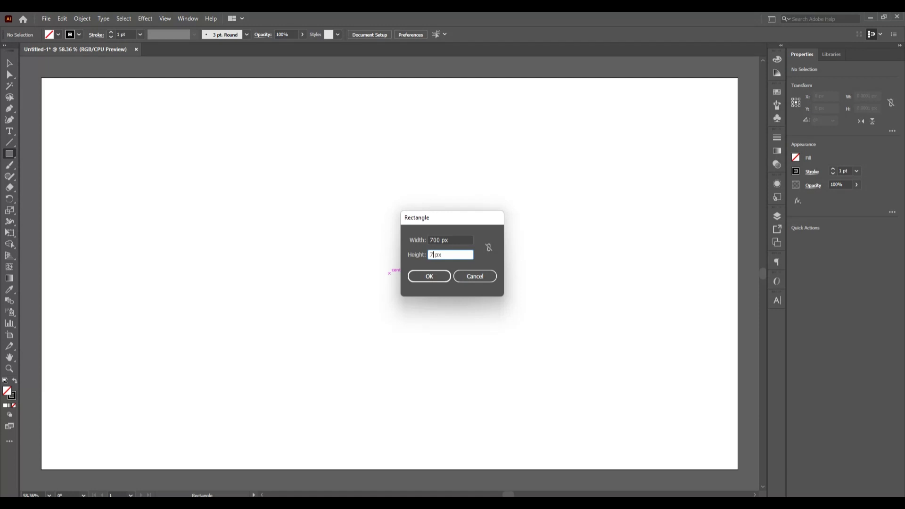
pyautogui.write('700')
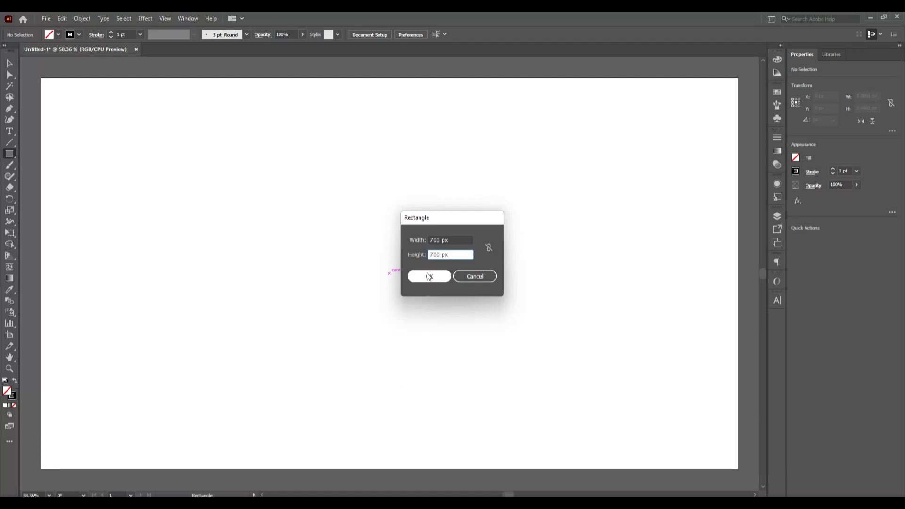
pyautogui.click(428, 275)
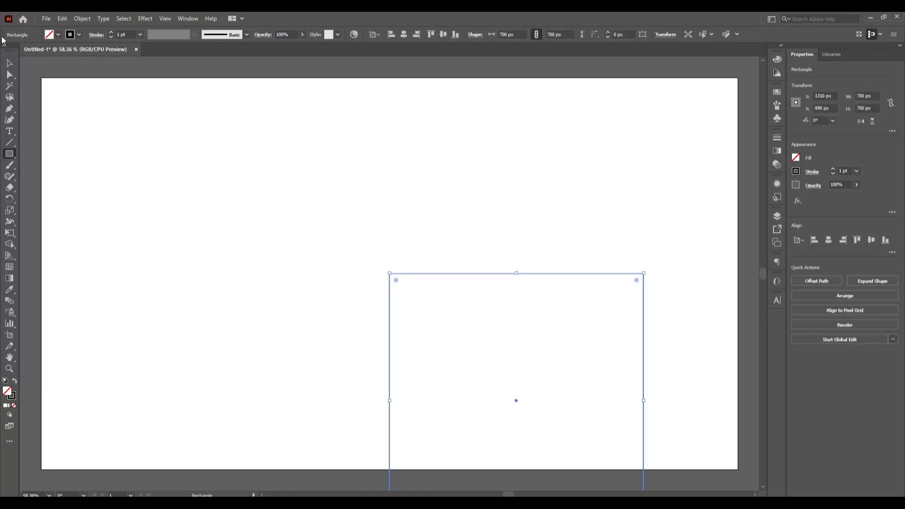
# Centre the square horizontally and vertically on the artboard and rotate it 45° clockwise into a diamond
pyautogui.press('v')
pyautogui.click(406, 33)
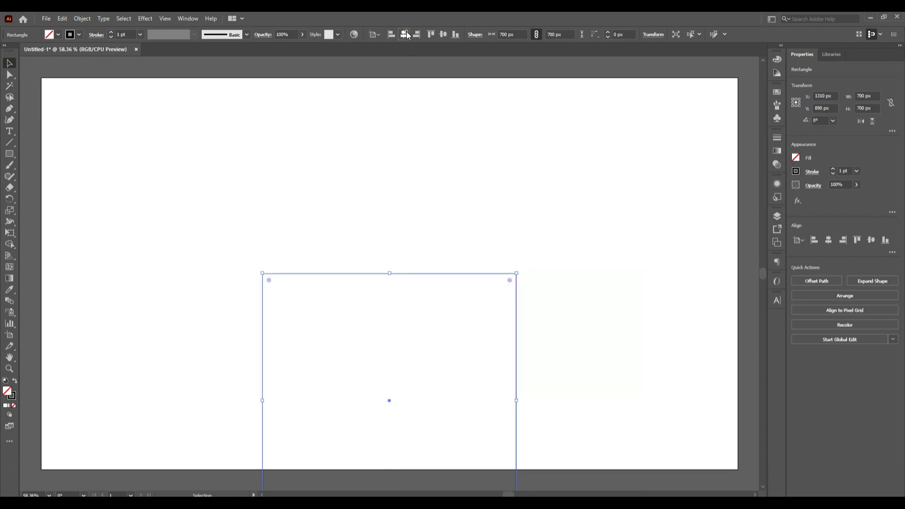
pyautogui.click(443, 35)
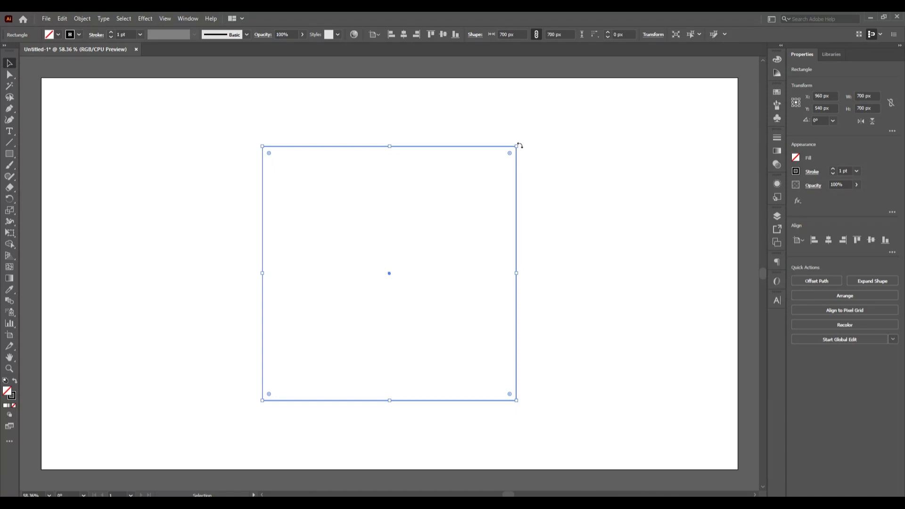
pyautogui.moveTo(520, 146); pyautogui.dragTo(563, 315)
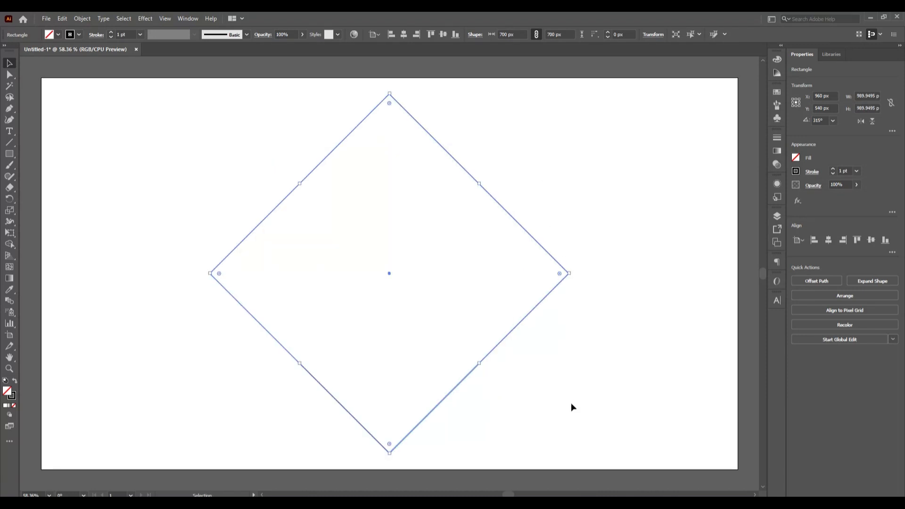
pyautogui.click(571, 404)
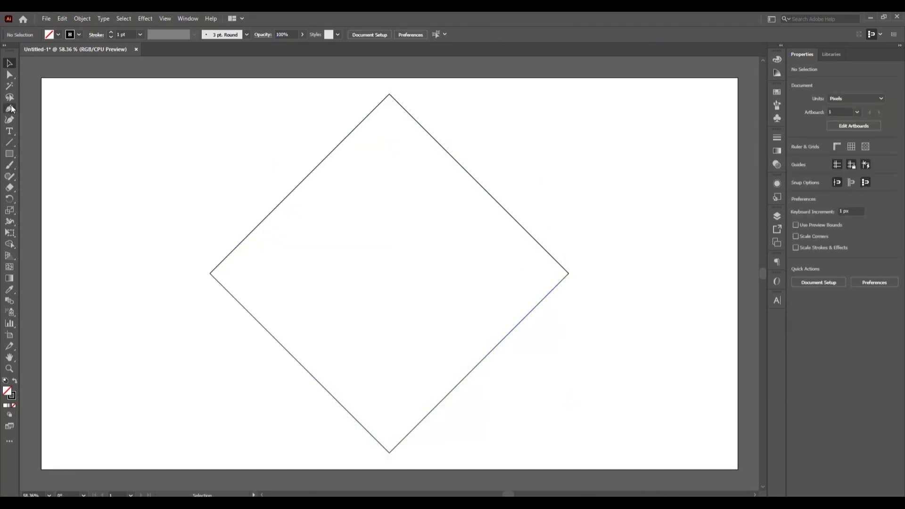
# Round the diamond's upper, left and right corners together to the maximum radius of about 350 px, keeping the bottom corner sharp
pyautogui.click(9, 75)
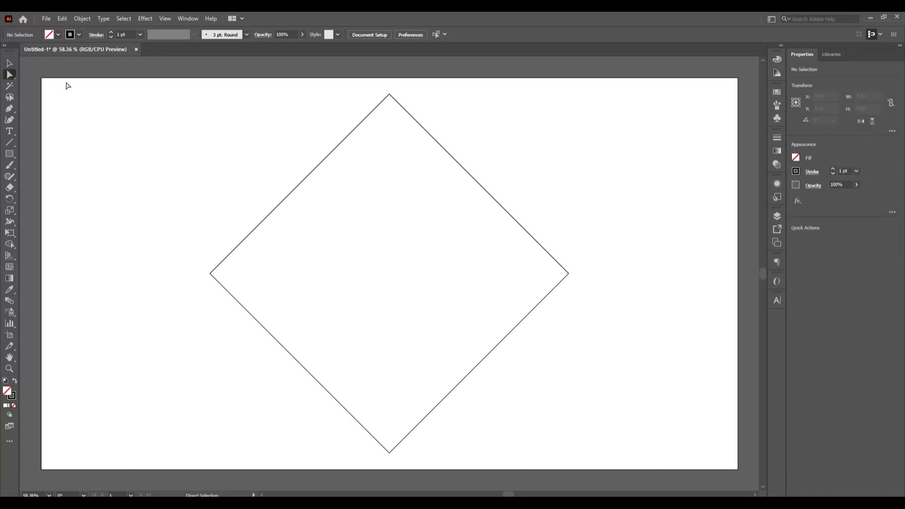
pyautogui.moveTo(67, 79); pyautogui.dragTo(677, 323)
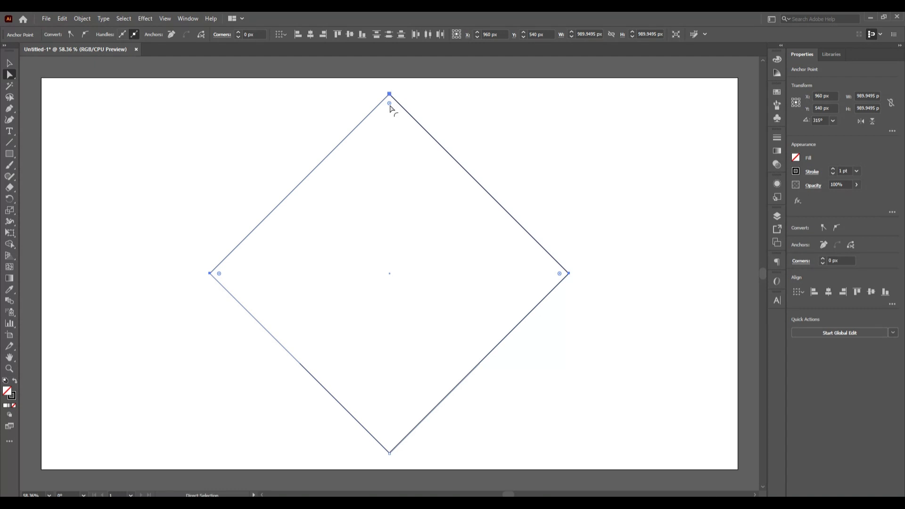
pyautogui.moveTo(389, 103); pyautogui.dragTo(389, 388)
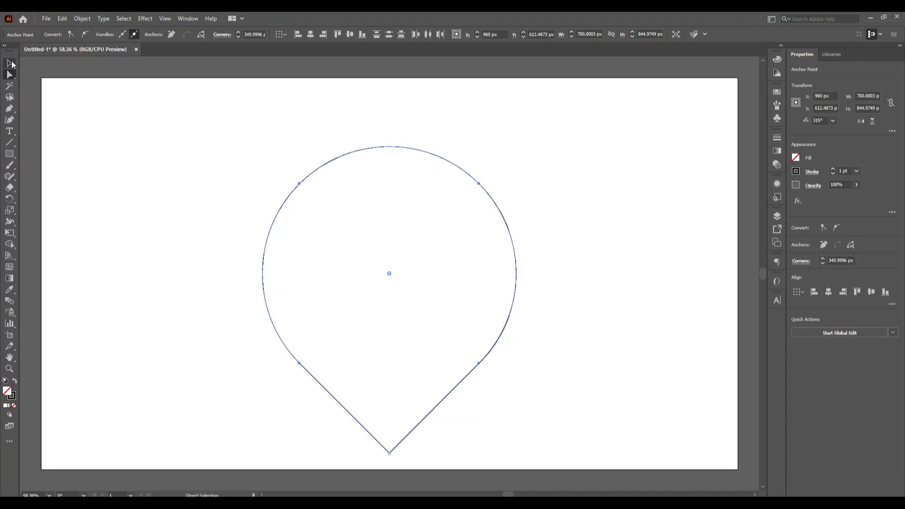
pyautogui.click(10, 62)
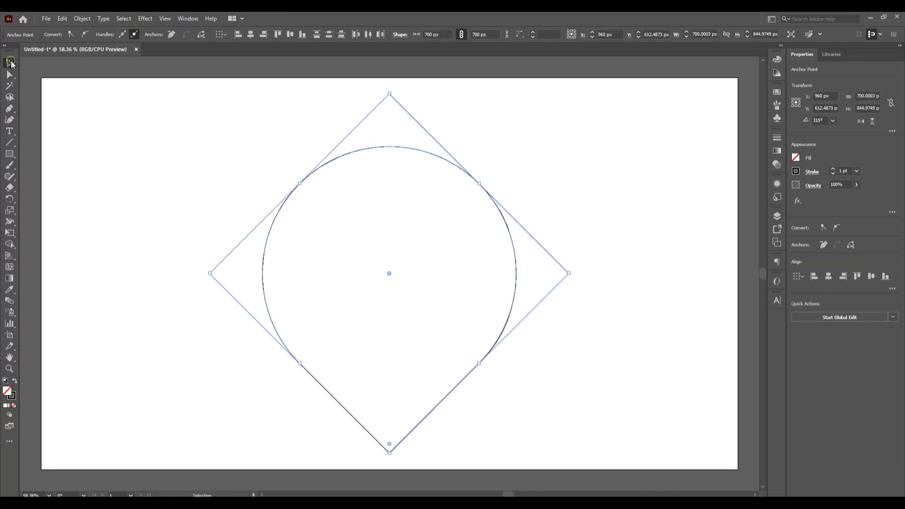
pyautogui.click(289, 35)
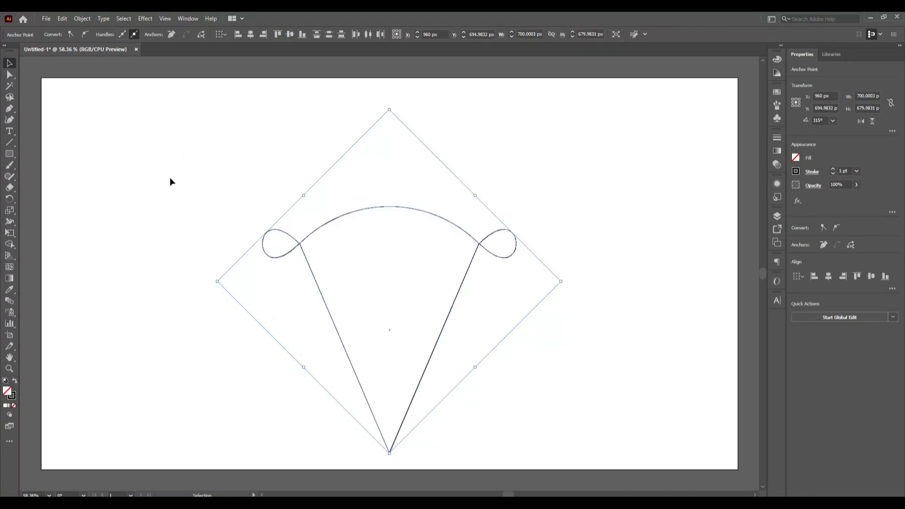
pyautogui.hotkey('ctrl', 'z')
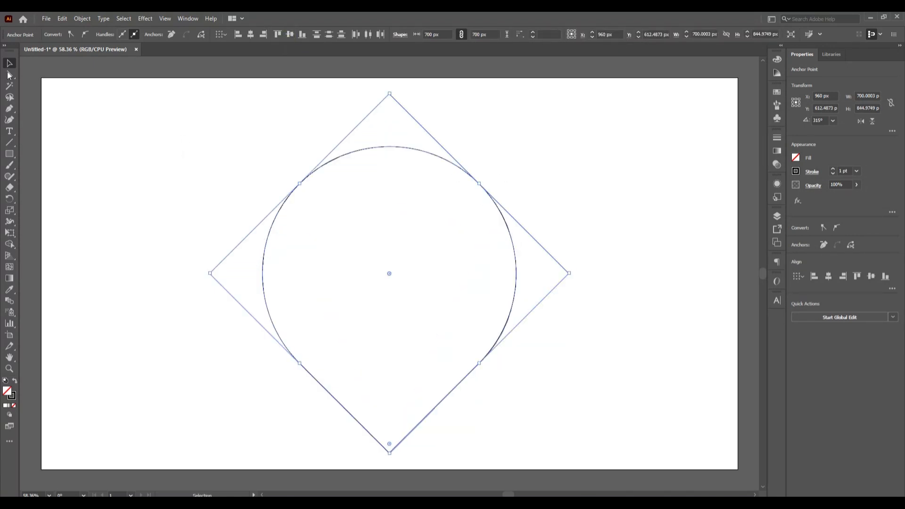
# Select the whole teardrop shape, centre it horizontally on the artboard and expand its appearance
pyautogui.moveTo(128, 172); pyautogui.dragTo(579, 388)
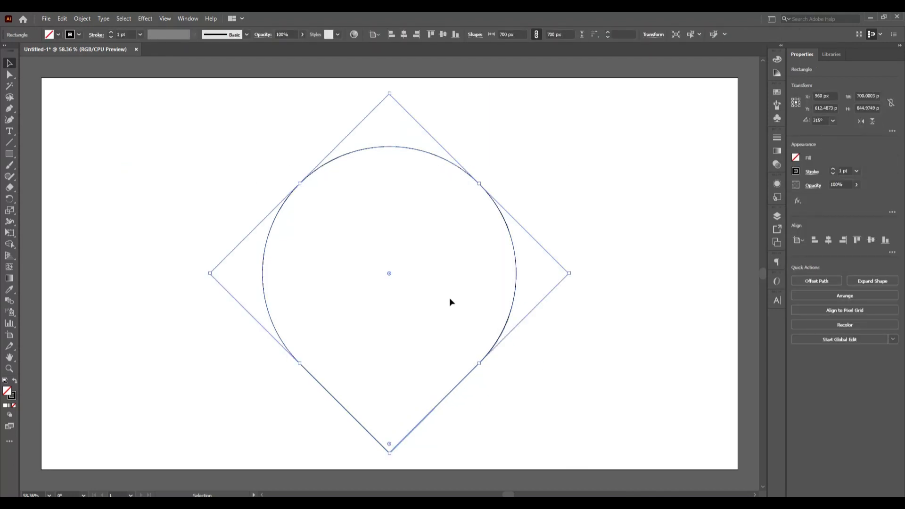
pyautogui.click(402, 35)
pyautogui.click(82, 19)
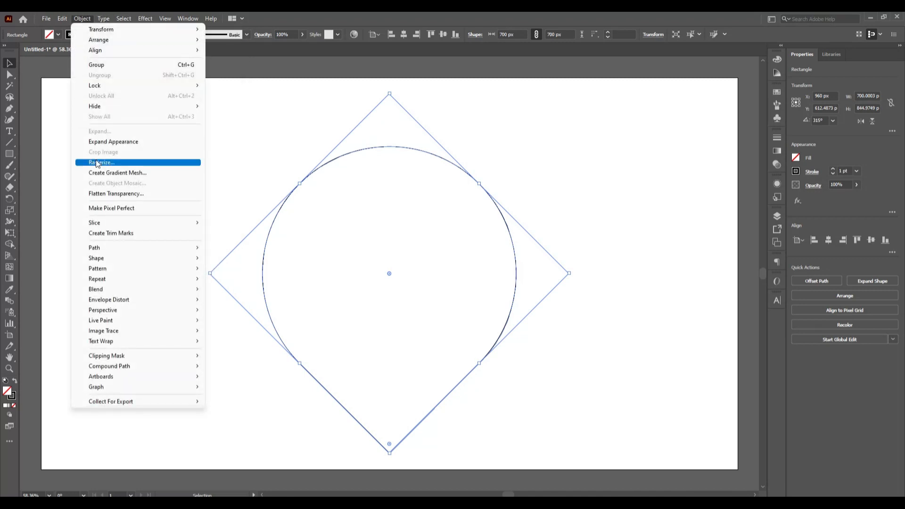
pyautogui.click(113, 141)
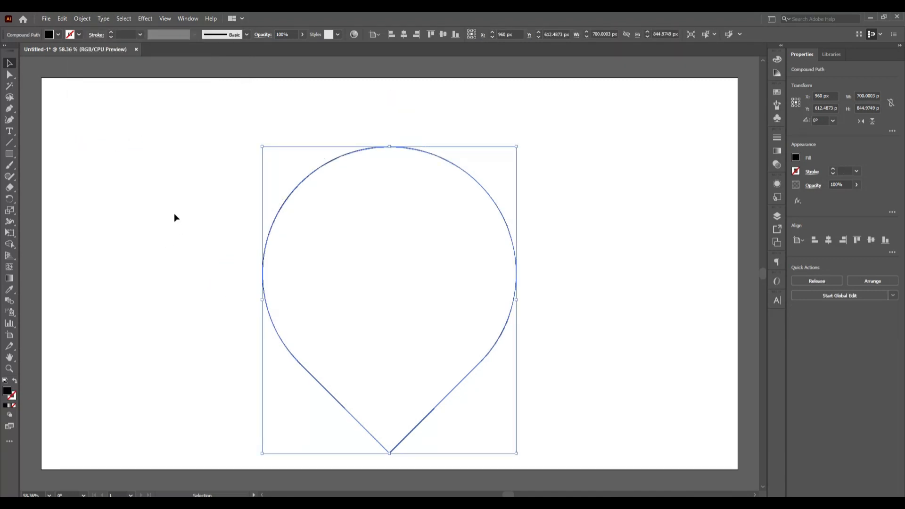
# Paste a copy of the teardrop in place and scale it down proportionally about its centre to about 374 × 451 px
pyautogui.click(63, 19)
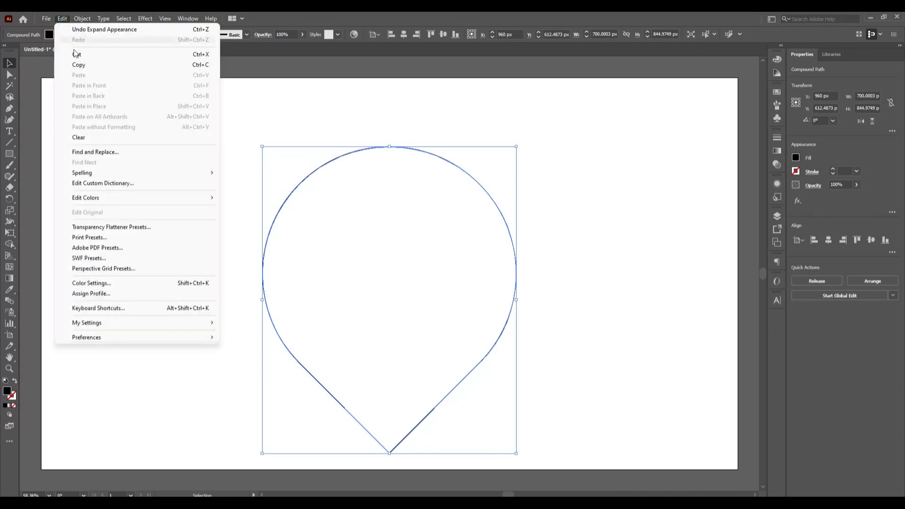
pyautogui.click(79, 65)
pyautogui.click(62, 18)
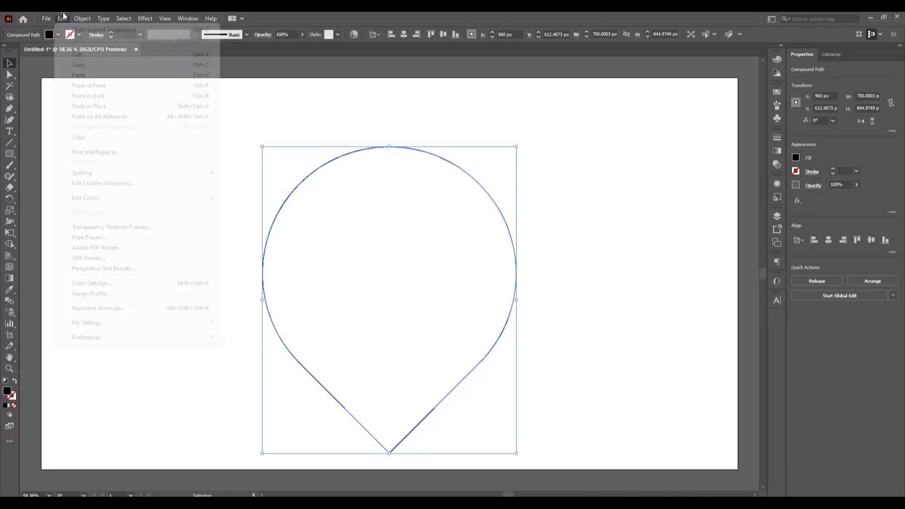
pyautogui.click(100, 109)
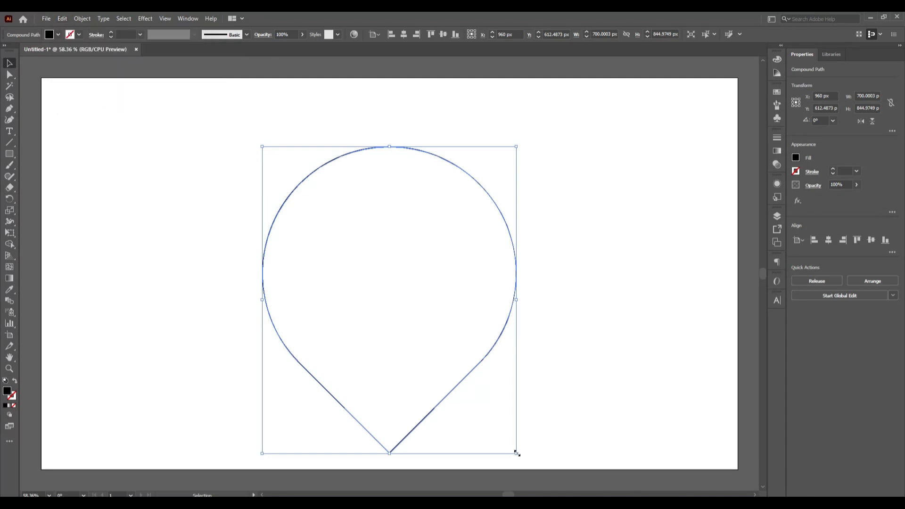
pyautogui.press('shift')
pyautogui.moveTo(517, 452); pyautogui.dragTo(457, 418)
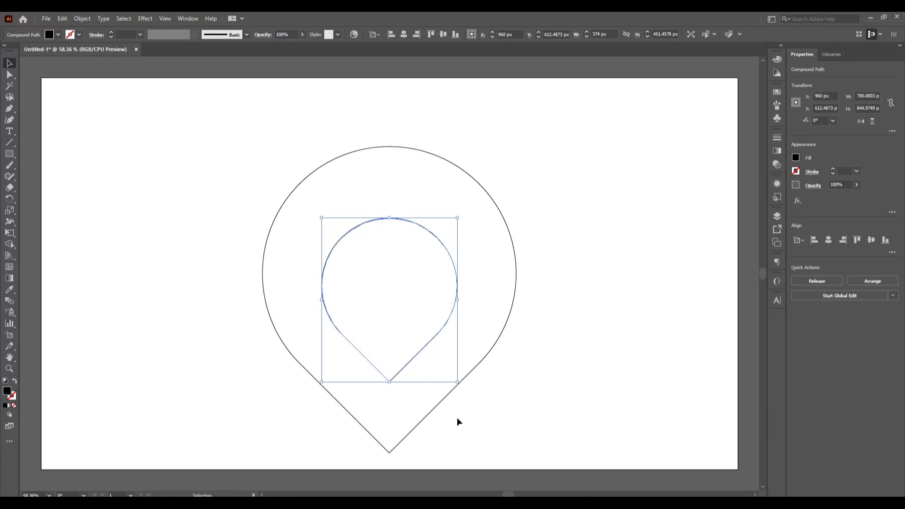
pyautogui.click(575, 390)
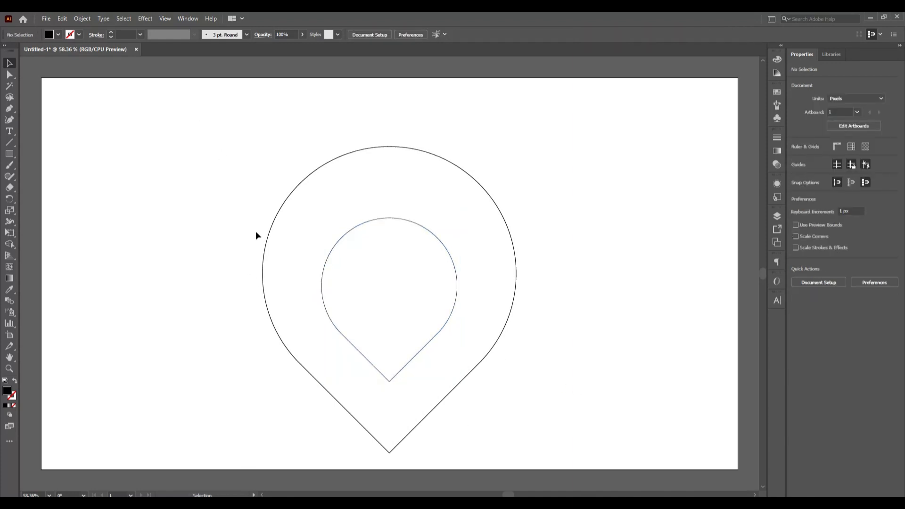
# Copy the inner teardrop and paste the duplicate in place
pyautogui.moveTo(247, 218); pyautogui.dragTo(272, 278)
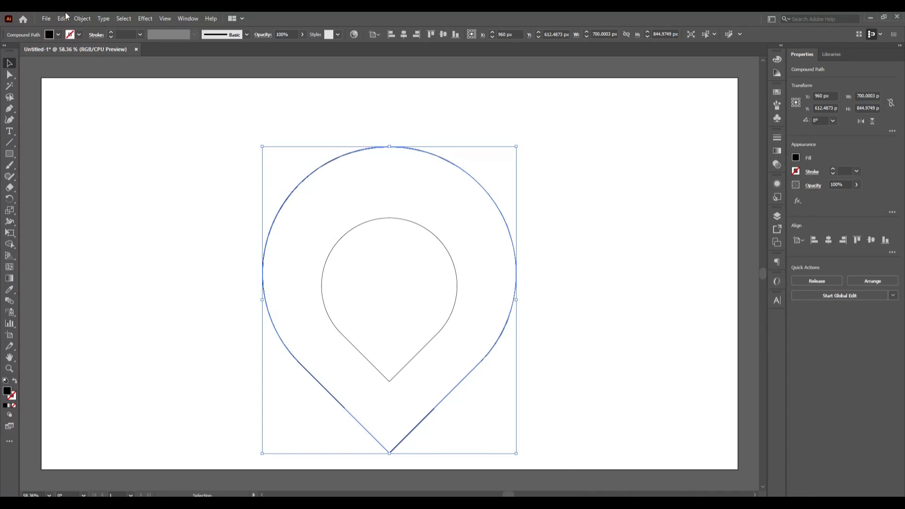
pyautogui.click(149, 231)
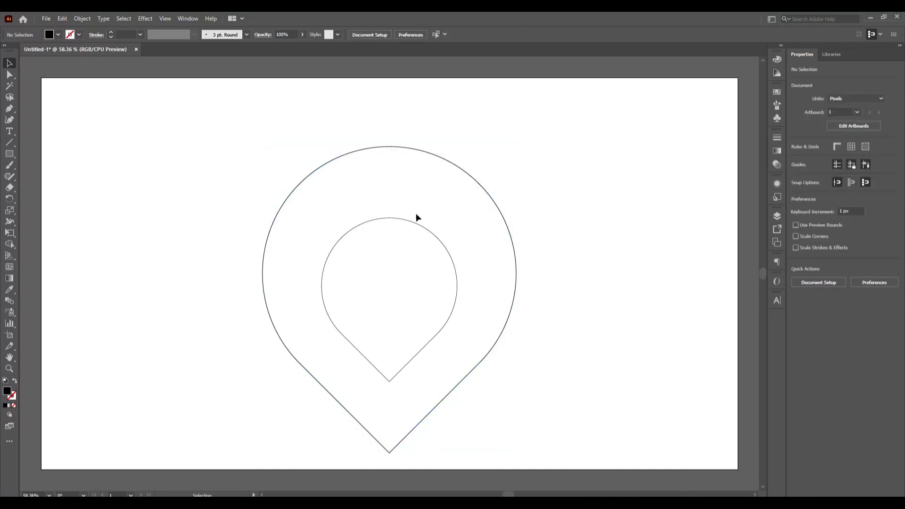
pyautogui.click(400, 220)
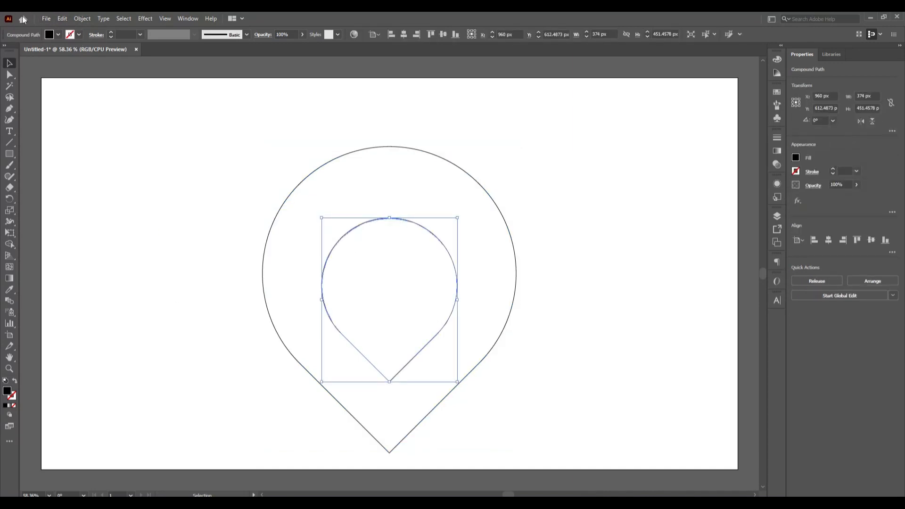
pyautogui.click(62, 18)
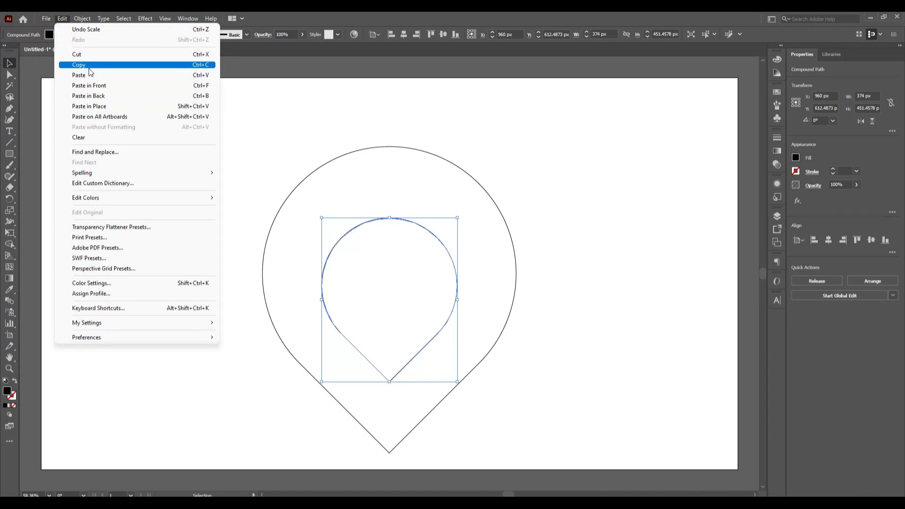
pyautogui.click(59, 17)
pyautogui.click(61, 18)
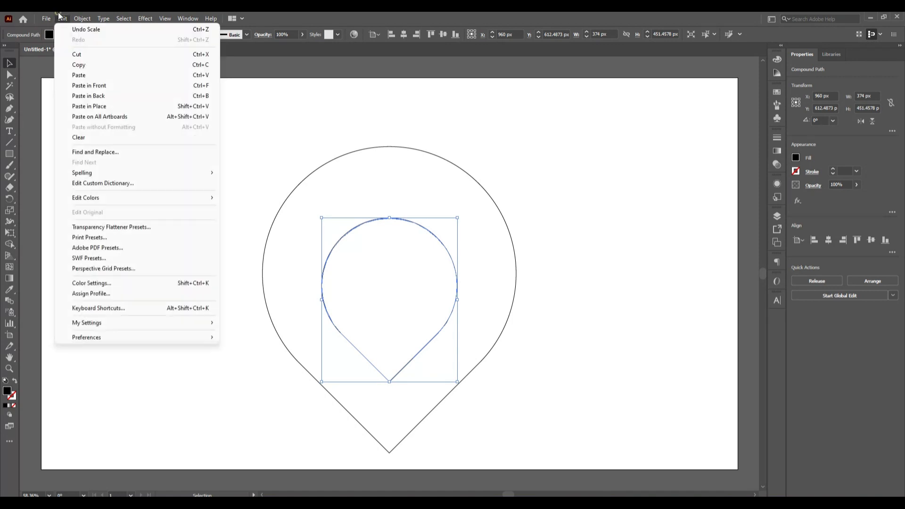
pyautogui.click(126, 106)
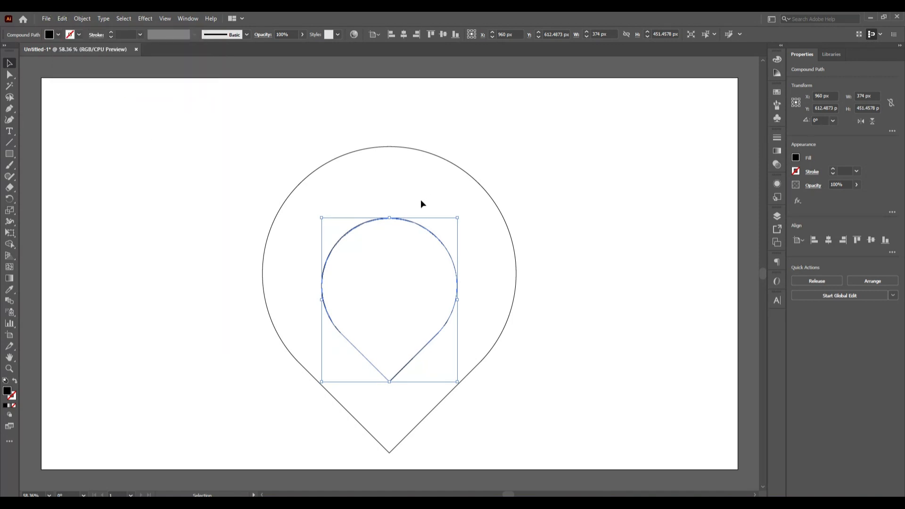
# Enlarge the duplicate proportionally from its bottom tip to about 537 × 648 px, so its top meets the outer teardrop's top
pyautogui.press('shift')
pyautogui.moveTo(389, 218); pyautogui.dragTo(390, 147)
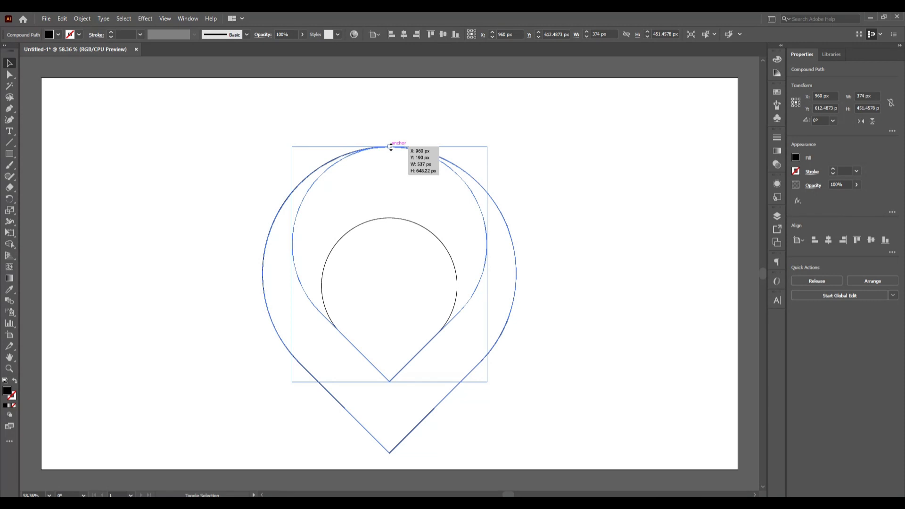
pyautogui.moveTo(390, 147); pyautogui.dragTo(390, 146)
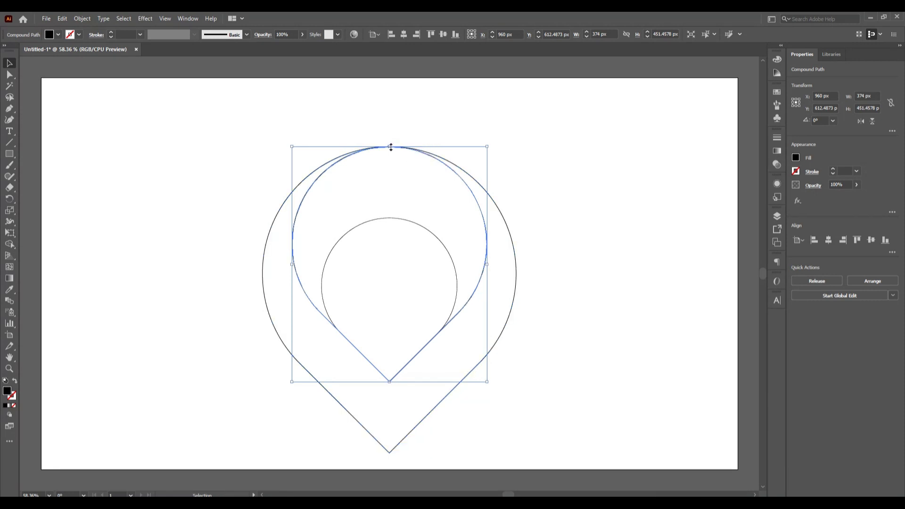
pyautogui.click(581, 207)
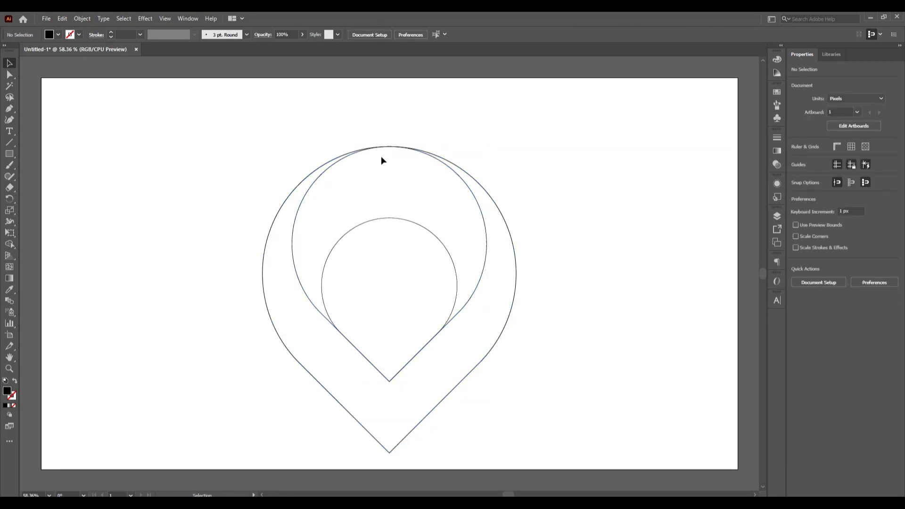
pyautogui.scroll(3, 385, 137)
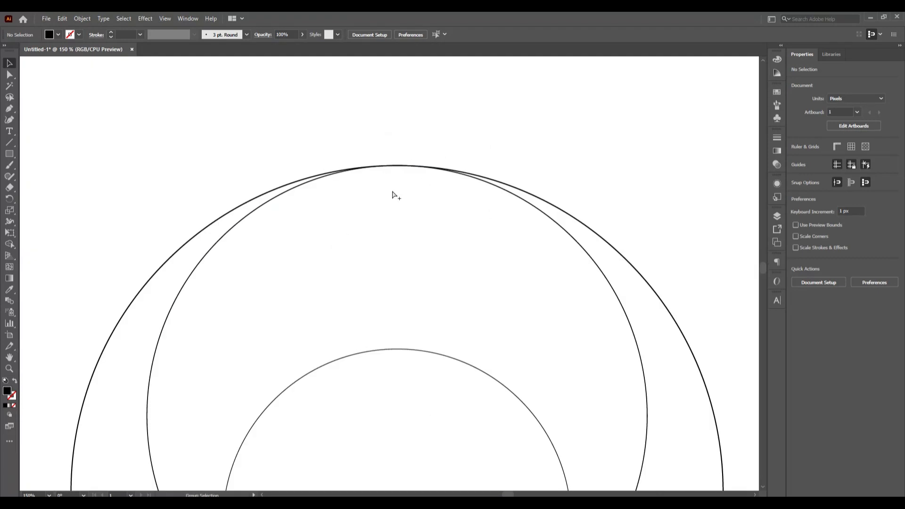
pyautogui.hotkey('ctrl', '0')
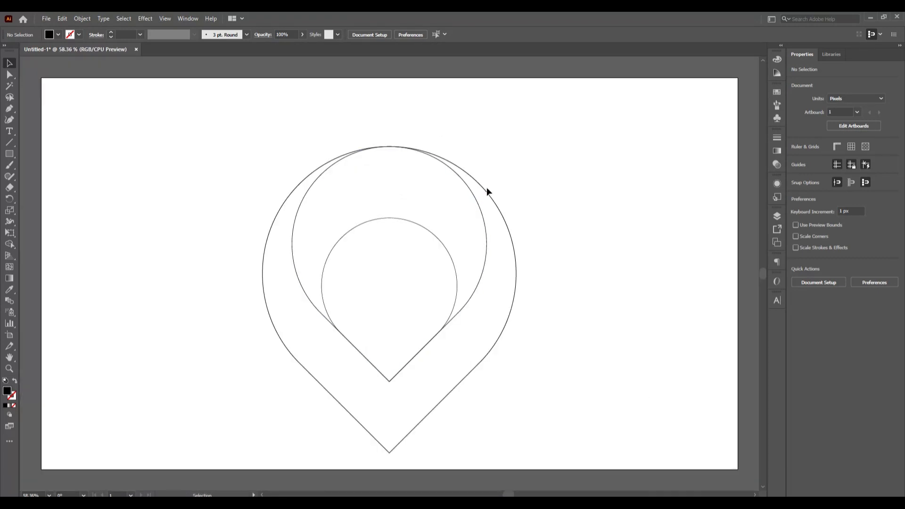
# Copy the outer teardrop in place and scale the duplicate down proportionally from its bottom tip until its top meets the smallest teardrop's top
pyautogui.click(486, 191)
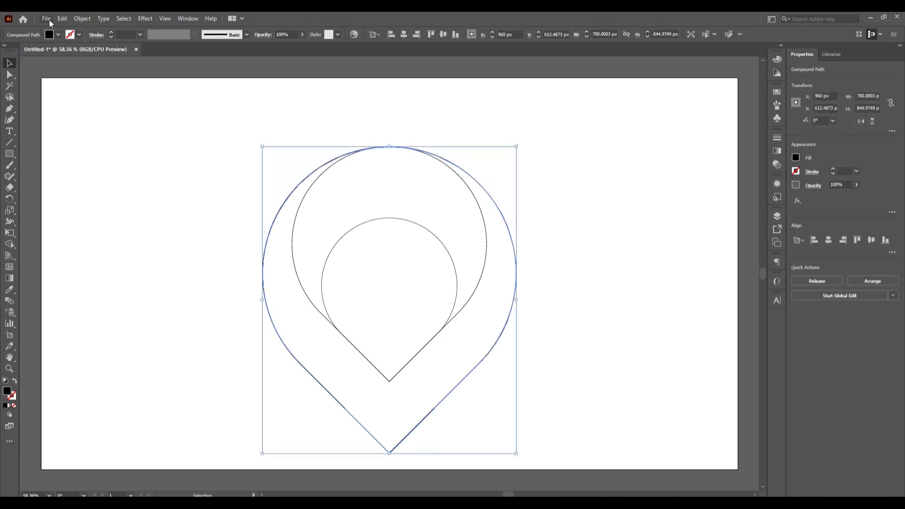
pyautogui.click(62, 20)
pyautogui.click(84, 64)
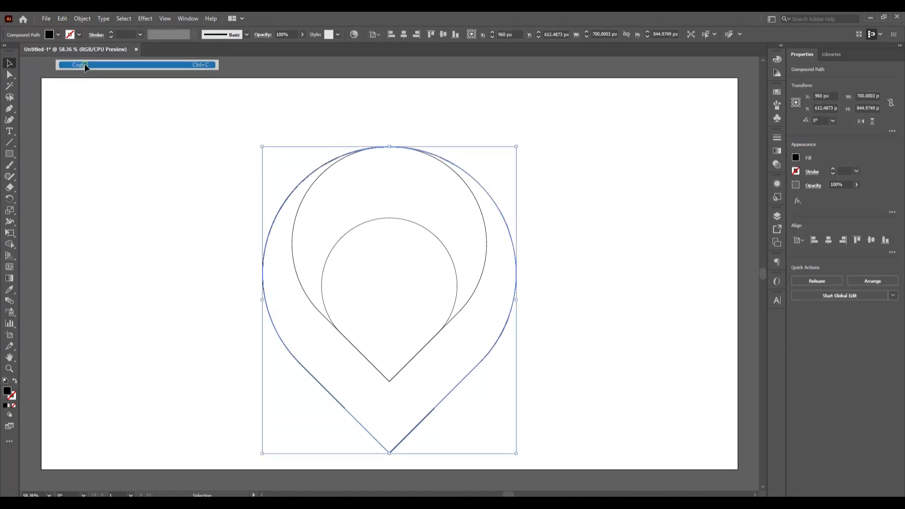
pyautogui.click(63, 18)
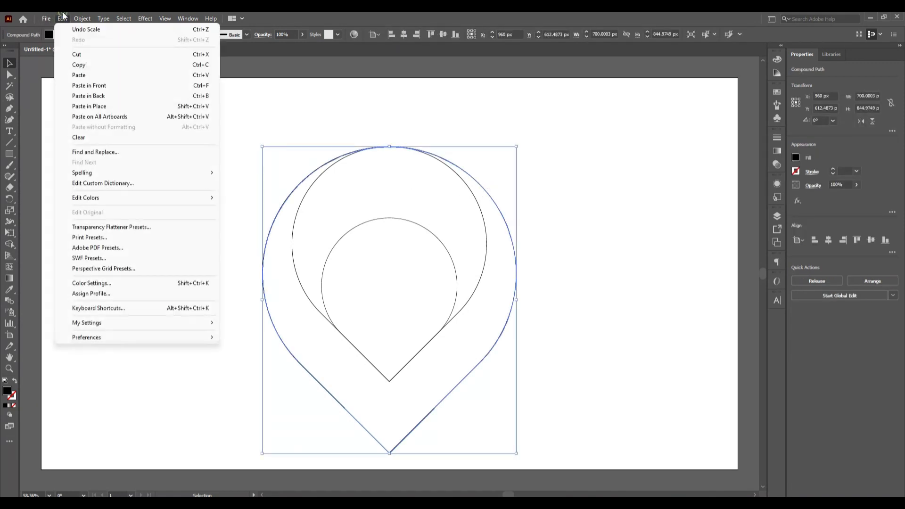
pyautogui.click(107, 108)
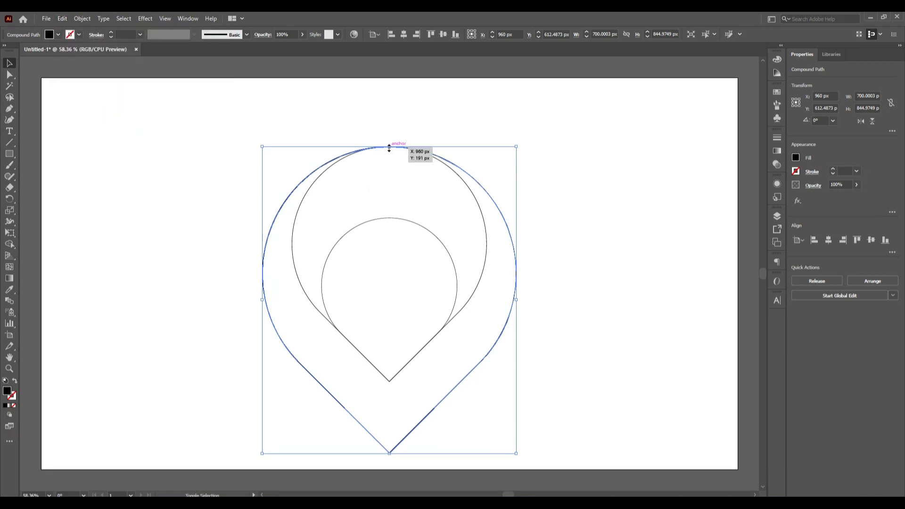
pyautogui.moveTo(390, 148); pyautogui.dragTo(389, 218)
pyautogui.click(570, 298)
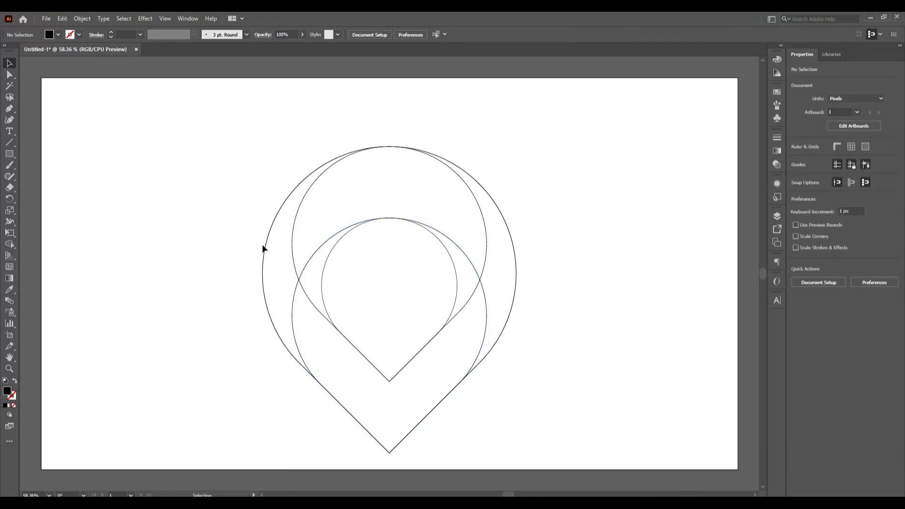
# Select all the teardrops and merge the lower V region with the right outer crescent and left inner sliver using Shape Builder
pyautogui.moveTo(224, 159); pyautogui.dragTo(560, 437)
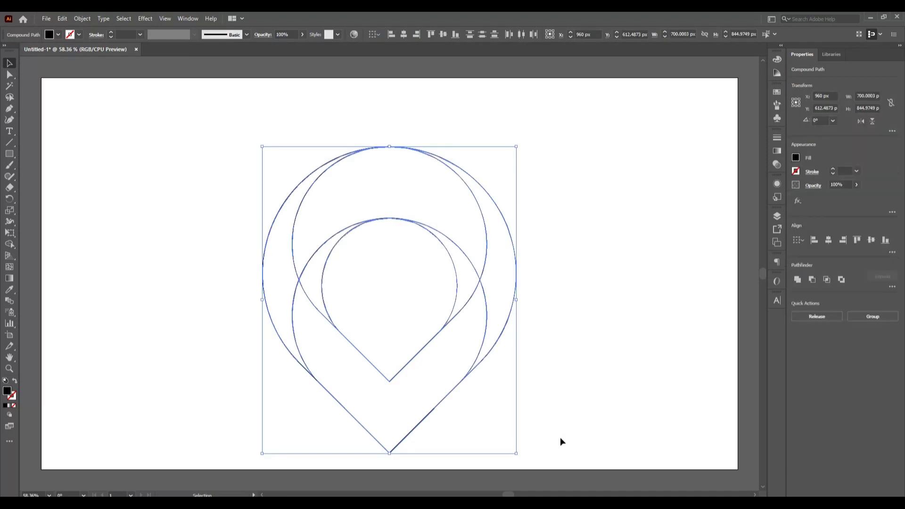
pyautogui.click(10, 244)
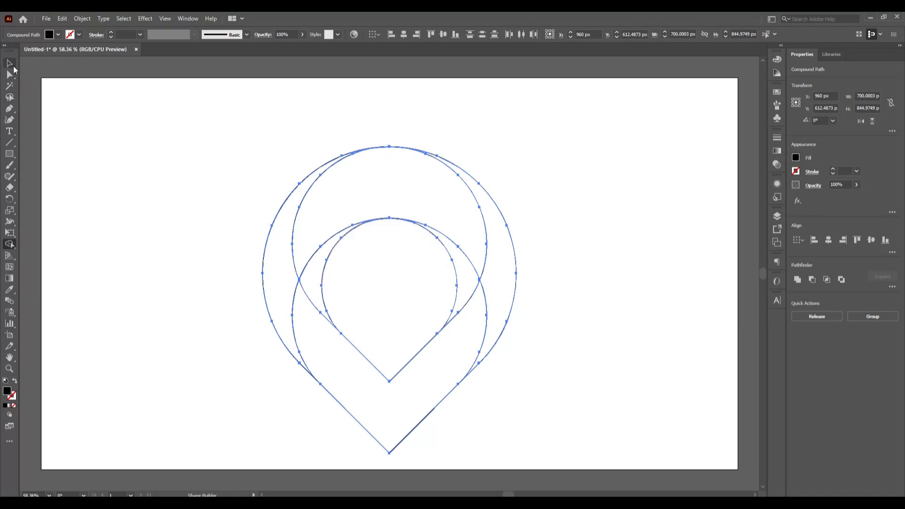
pyautogui.click(366, 383)
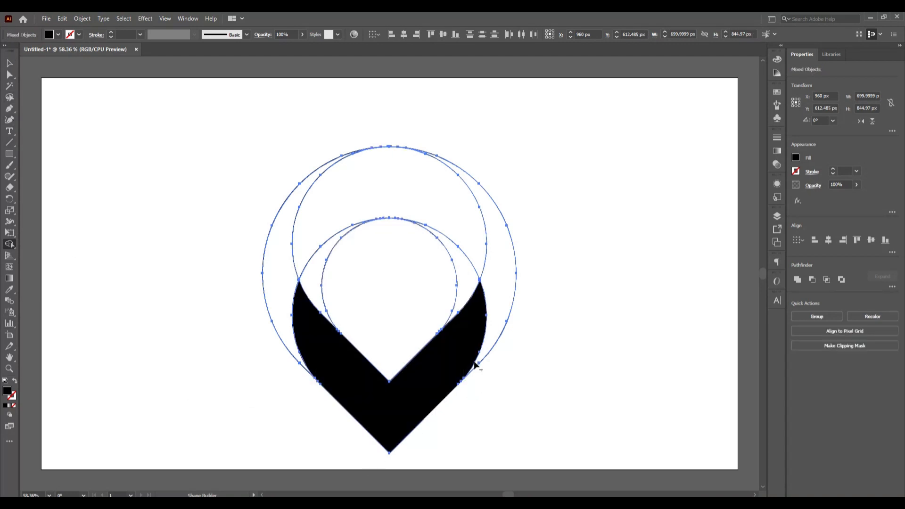
pyautogui.moveTo(470, 352); pyautogui.dragTo(490, 310)
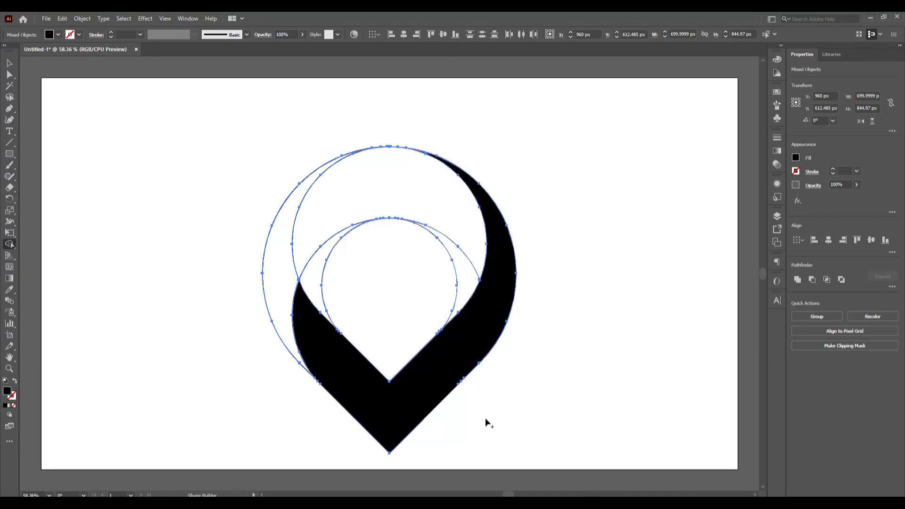
pyautogui.click(311, 337)
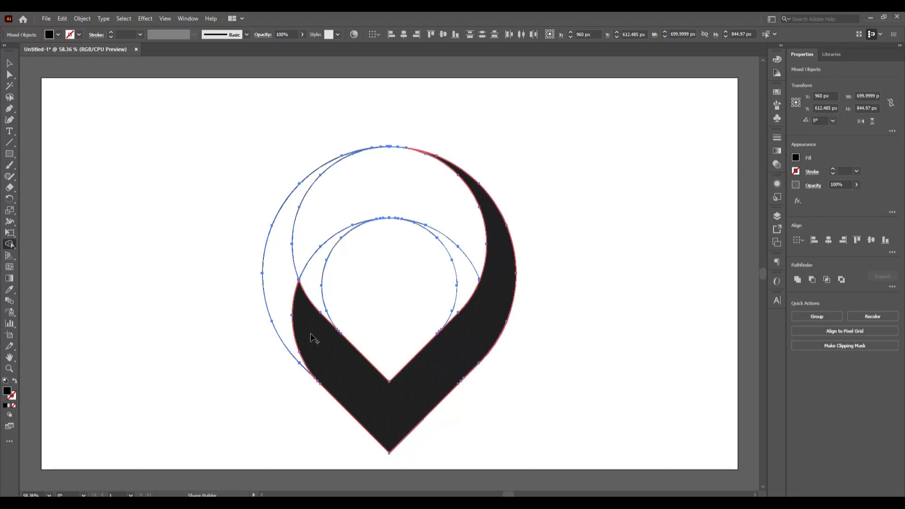
pyautogui.moveTo(311, 337)
pyautogui.mouseDown()
pyautogui.moveTo(303, 288)
pyautogui.moveTo(482, 282)
pyautogui.mouseUp()
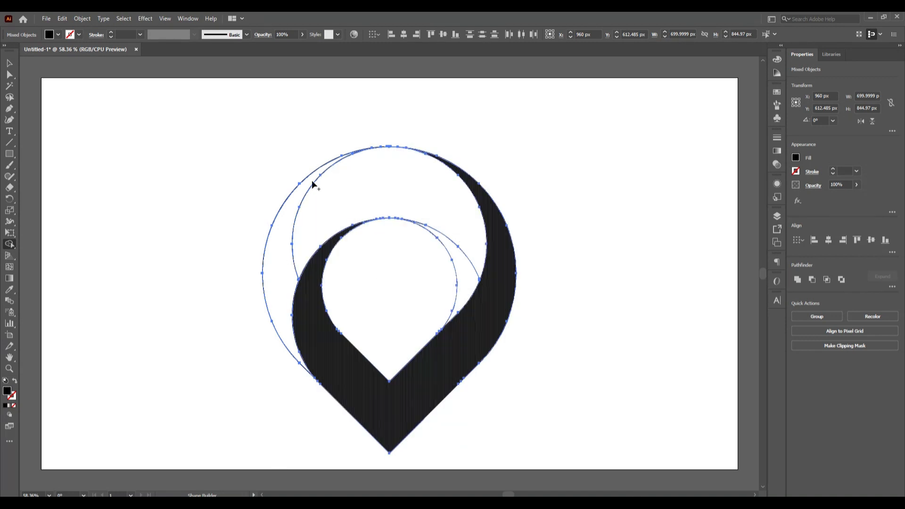
# Merge the upper band with the right inner sliver and the left outer crescent into a second piece, and deselect everything
pyautogui.click(448, 226)
pyautogui.moveTo(325, 207)
pyautogui.mouseDown()
pyautogui.moveTo(288, 250)
pyautogui.moveTo(279, 290)
pyautogui.mouseUp()
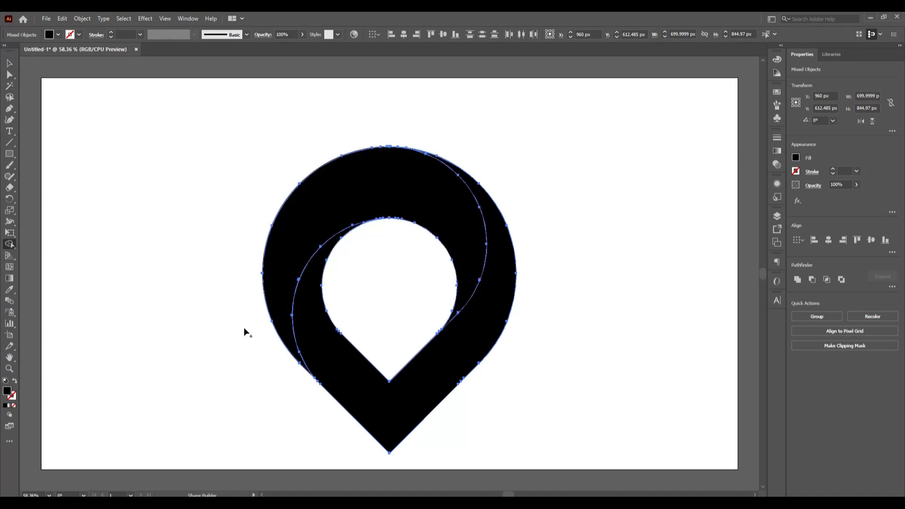
pyautogui.click(8, 60)
pyautogui.click(152, 205)
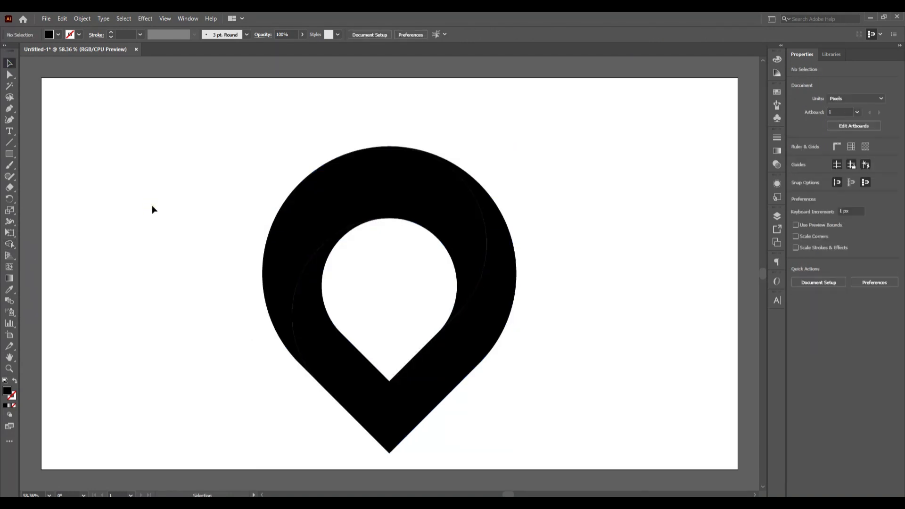
# Move both merged black pieces together to the right of the construction outlines and delete the leftover outlines
pyautogui.click(267, 253)
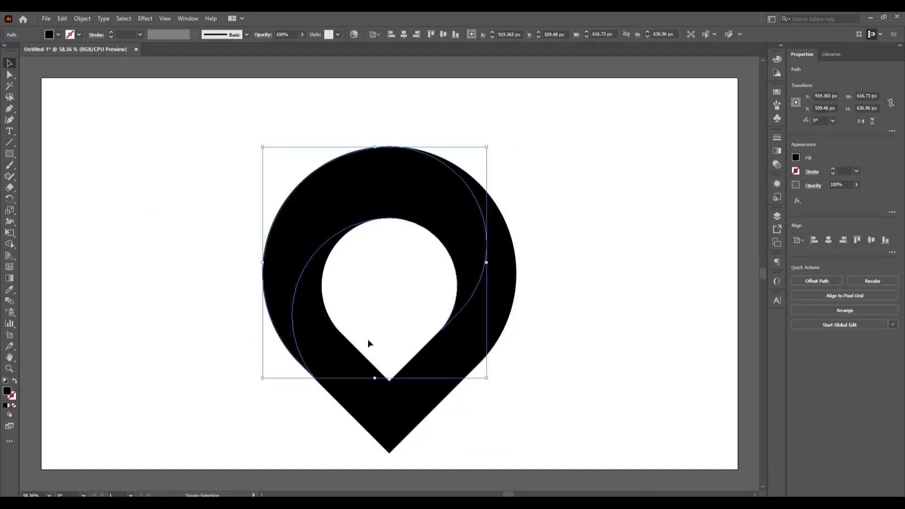
pyautogui.keyDown('shift'); pyautogui.click(407, 425); pyautogui.keyUp('shift')
pyautogui.moveTo(405, 420); pyautogui.dragTo(663, 389)
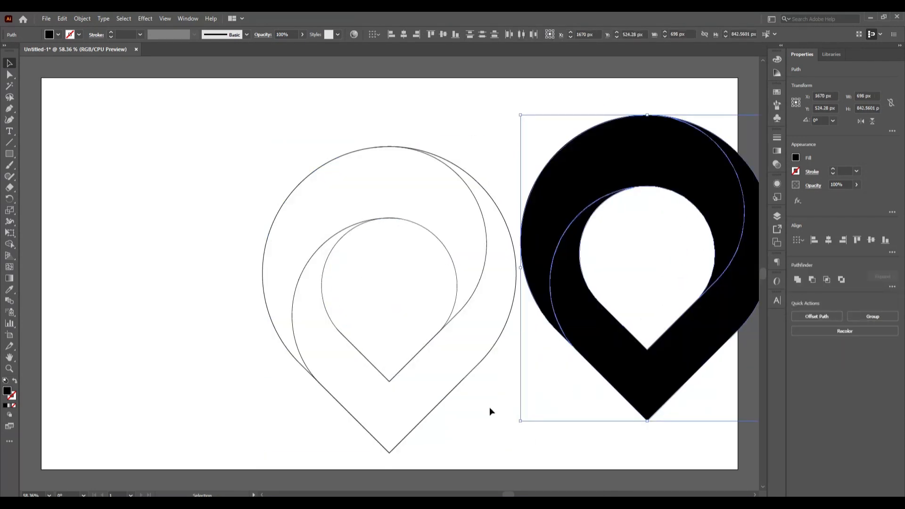
pyautogui.click(489, 411)
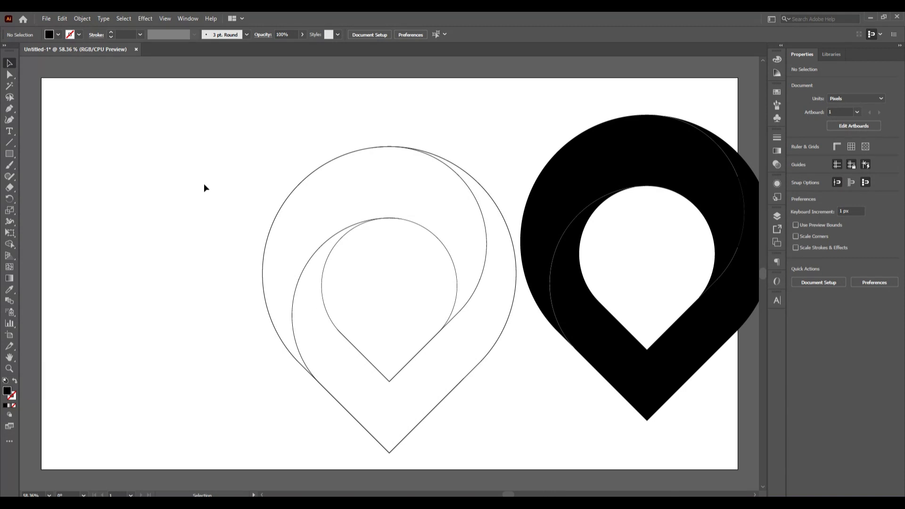
pyautogui.moveTo(203, 184); pyautogui.dragTo(474, 435)
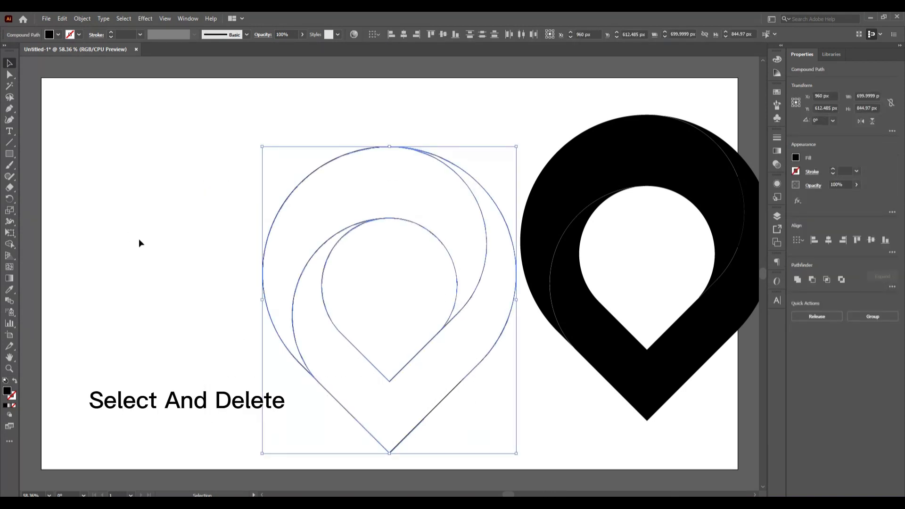
pyautogui.press('Delete')
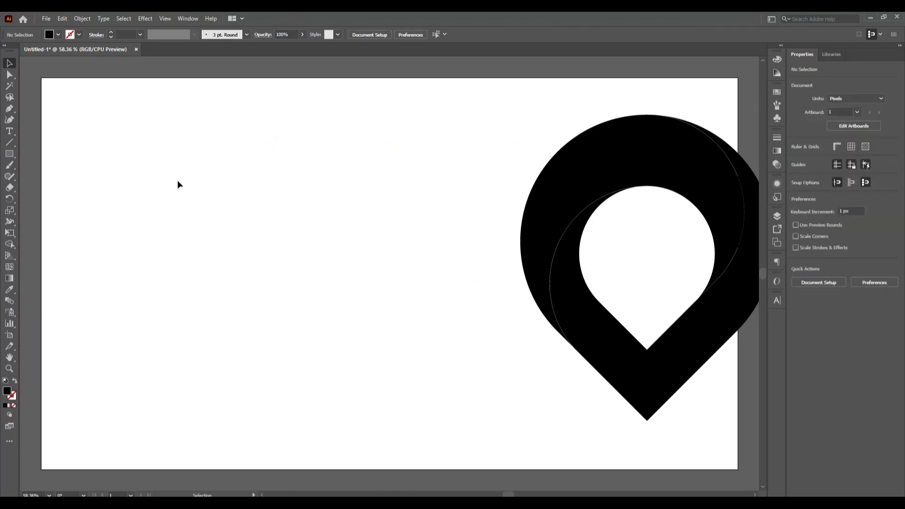
# Move the two merged pieces together back to the horizontal centre of the artboard
pyautogui.moveTo(466, 168); pyautogui.dragTo(609, 323)
pyautogui.moveTo(693, 379); pyautogui.dragTo(722, 393)
pyautogui.moveTo(691, 349); pyautogui.dragTo(436, 354)
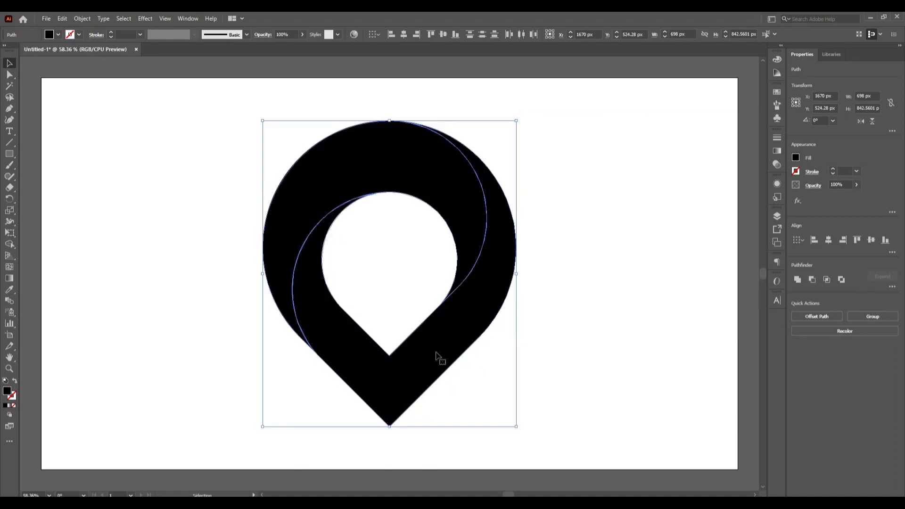
pyautogui.click(157, 277)
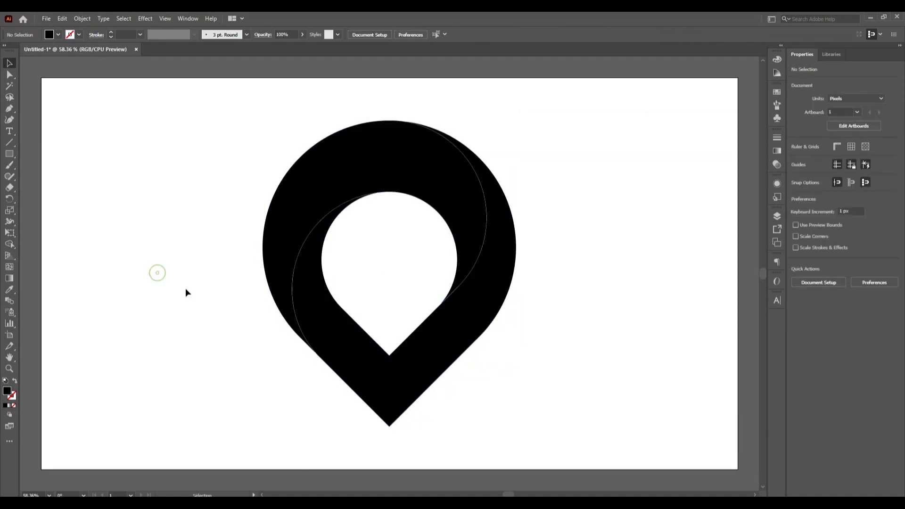
pyautogui.click(293, 228)
pyautogui.click(635, 386)
pyautogui.click(425, 373)
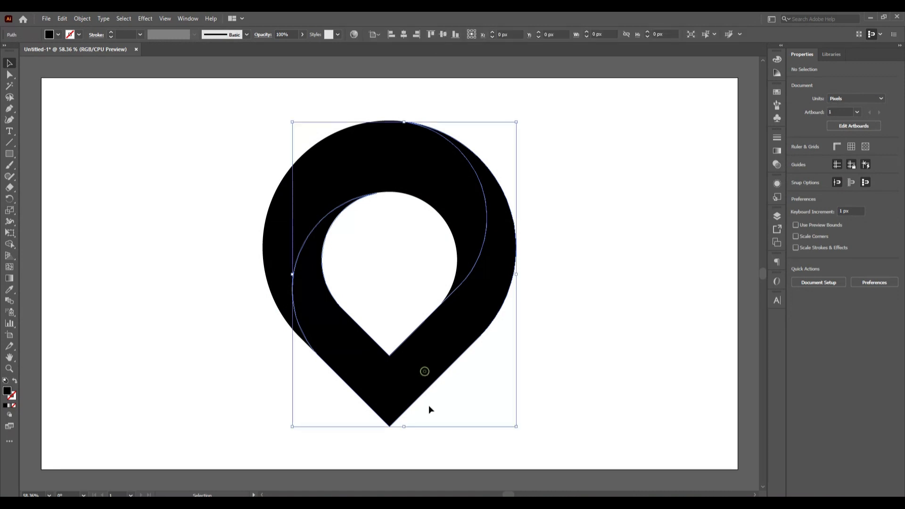
pyautogui.click(600, 347)
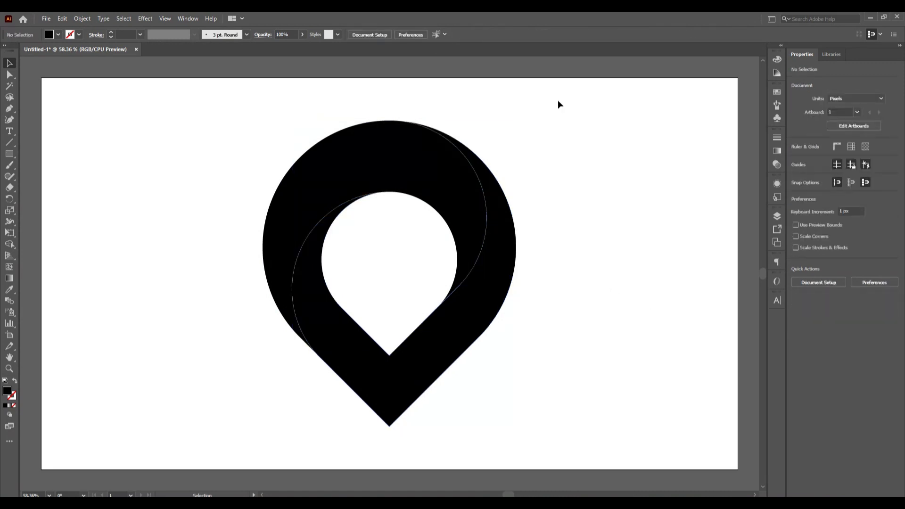
# Apply a white-to-black linear gradient at 0° to the upper band and to the lower pointed piece
pyautogui.click(421, 163)
pyautogui.click(778, 149)
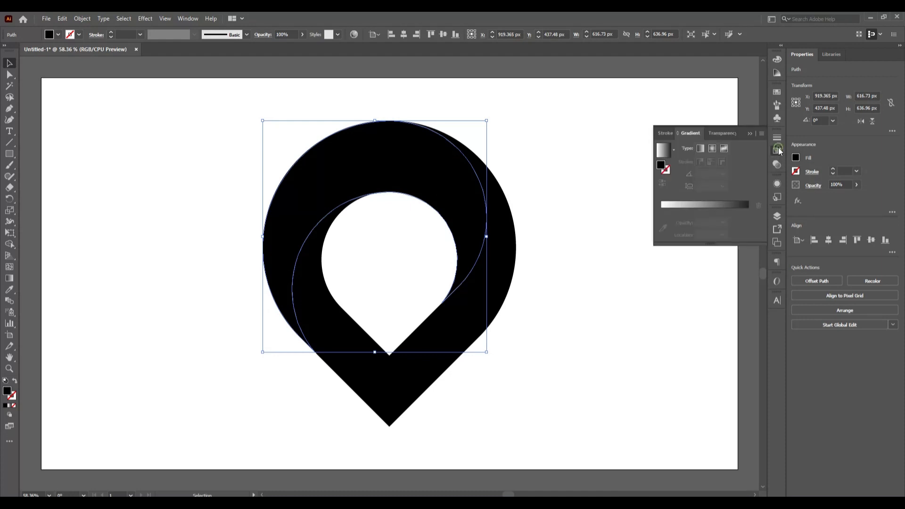
pyautogui.click(747, 210)
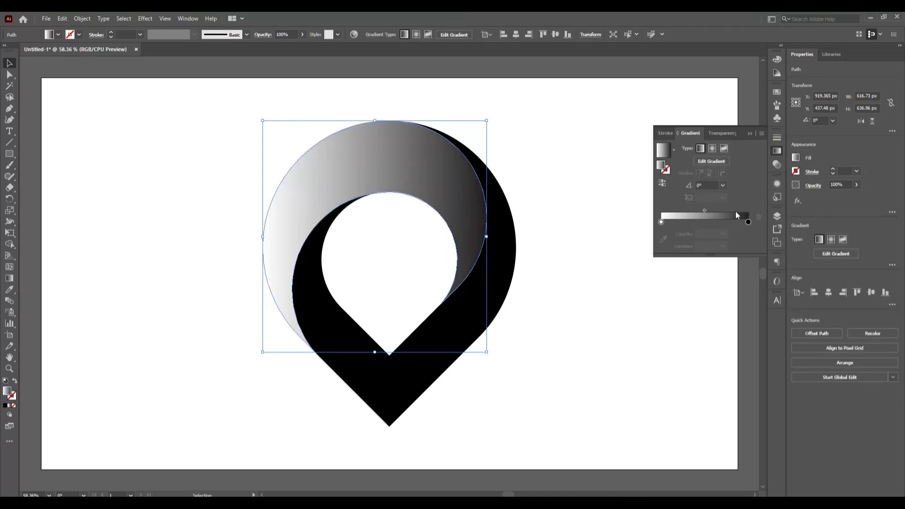
pyautogui.click(619, 265)
pyautogui.click(460, 325)
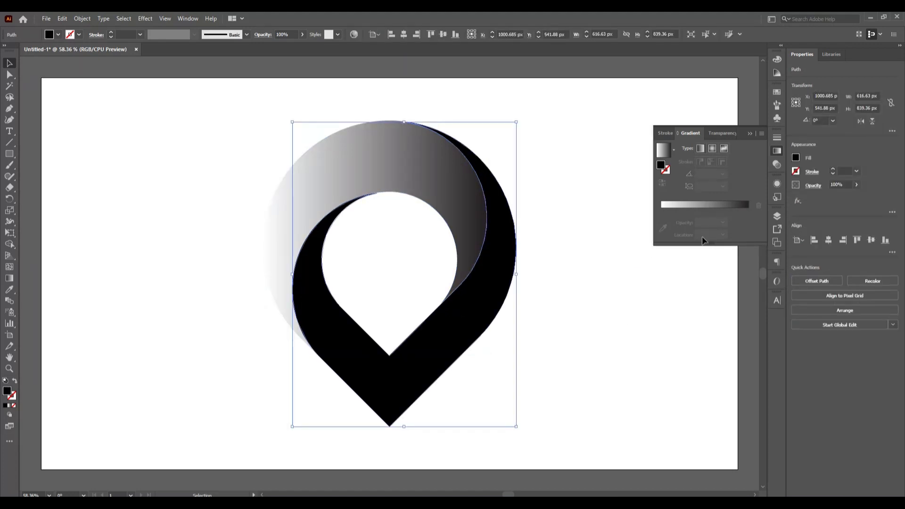
pyautogui.click(744, 205)
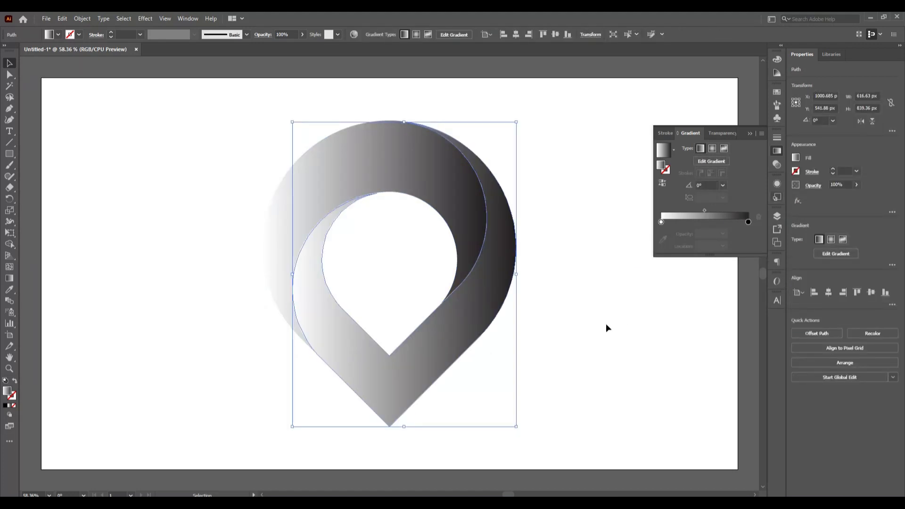
pyautogui.click(607, 324)
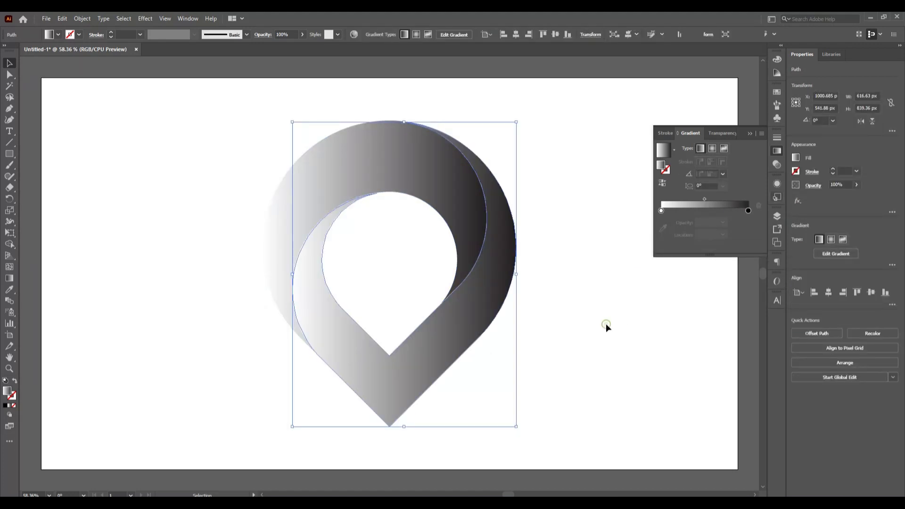
# Recolour the lower pointed piece's gradient with a cyan start stop and a blue end stop
pyautogui.click(398, 413)
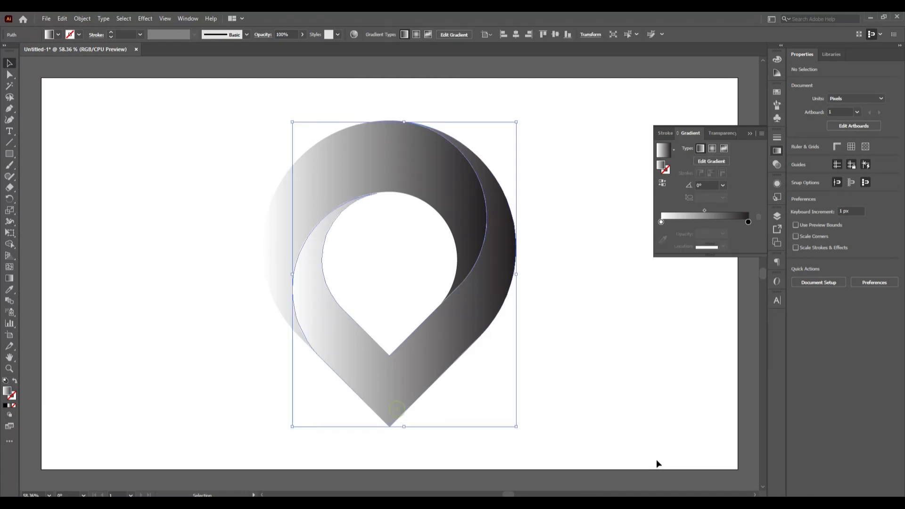
pyautogui.click(749, 222)
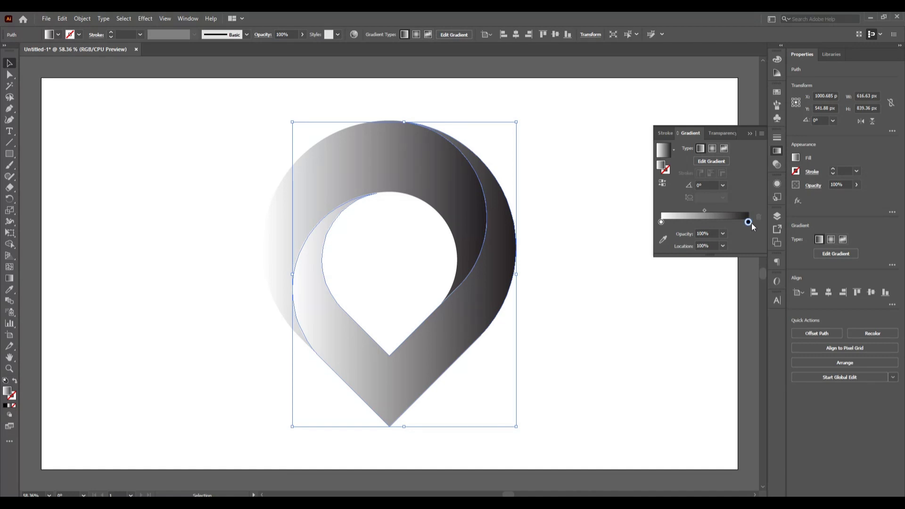
pyautogui.doubleClick(750, 222)
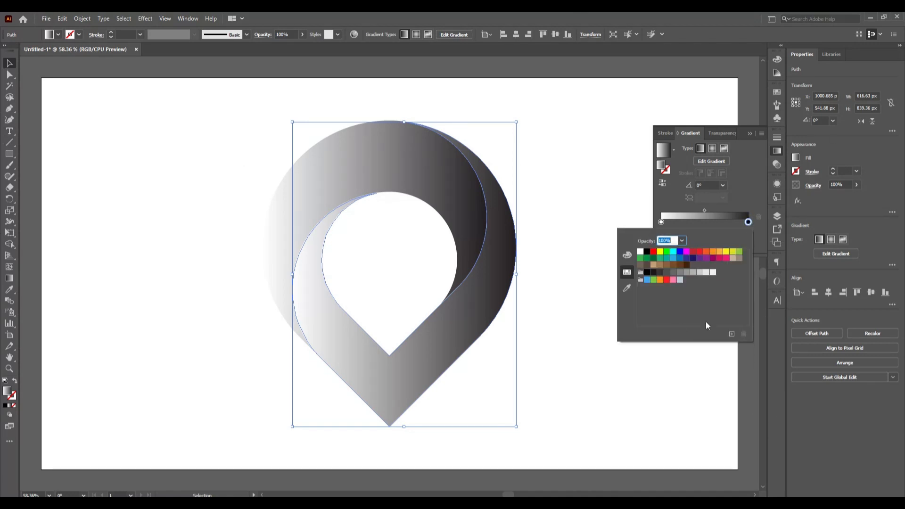
pyautogui.click(681, 259)
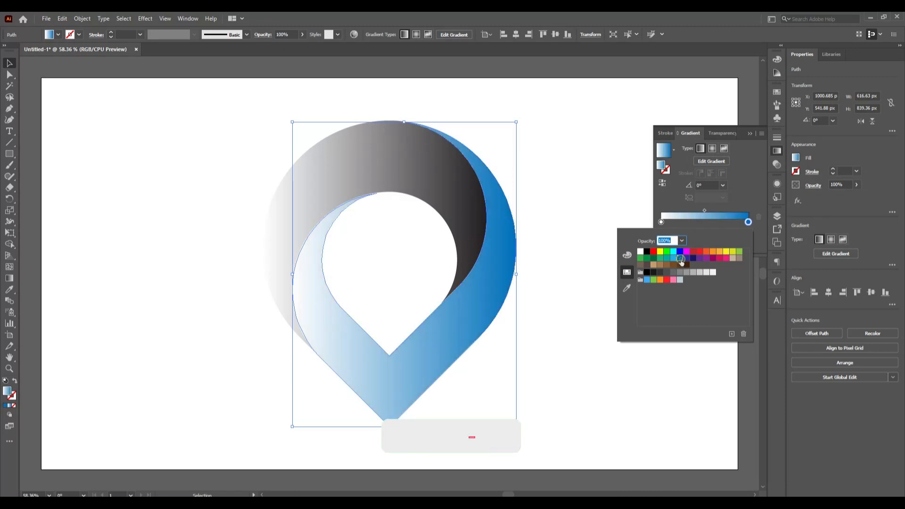
pyautogui.click(662, 222)
pyautogui.doubleClick(662, 222)
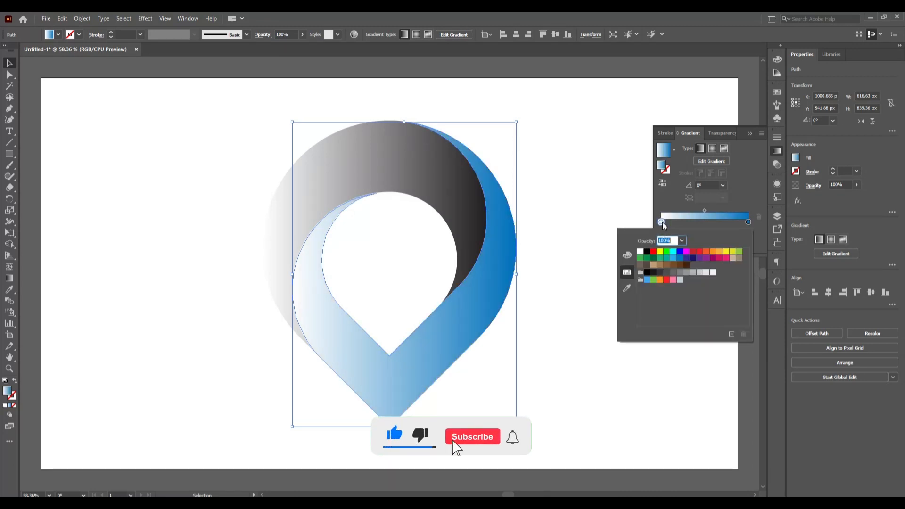
pyautogui.click(673, 251)
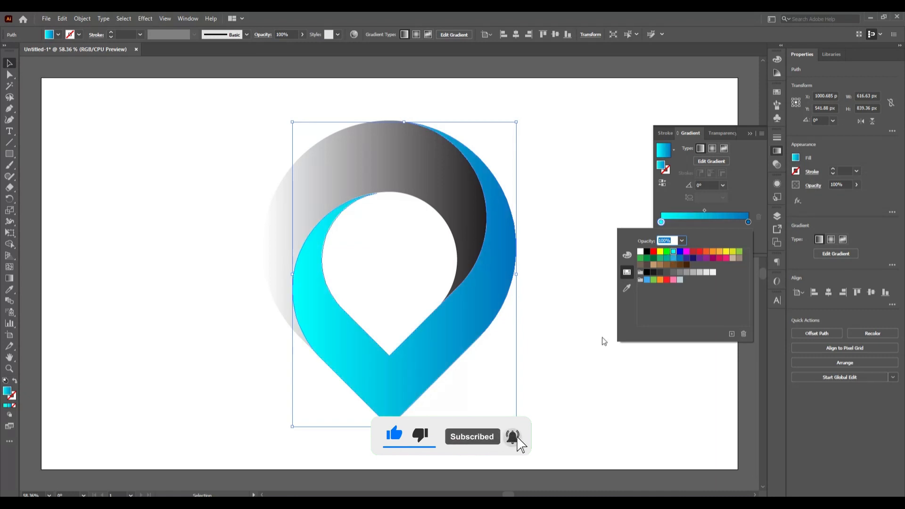
pyautogui.click(586, 379)
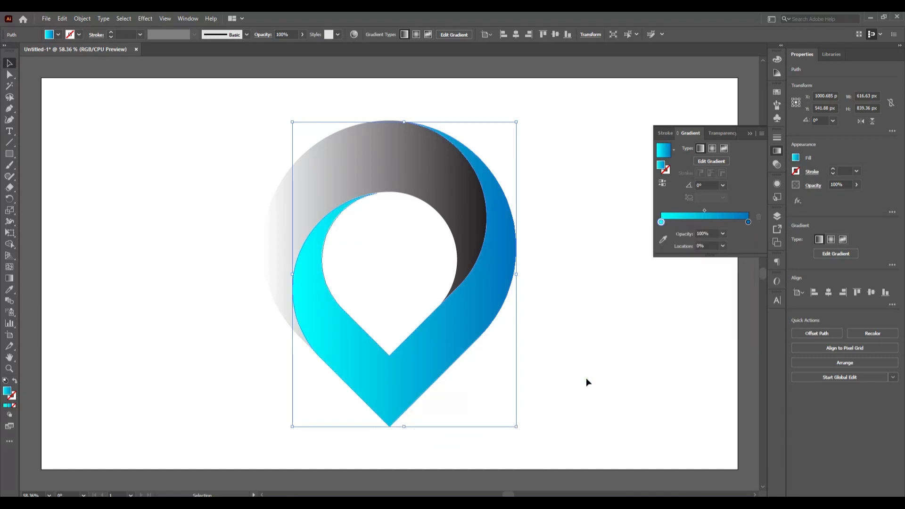
pyautogui.click(586, 379)
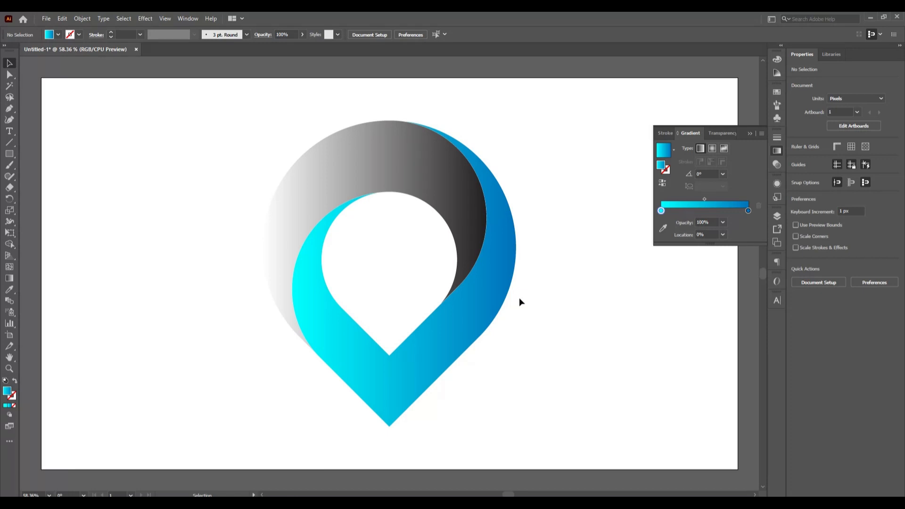
# Recolour the upper band's linear gradient with a blue start stop and a cyan end stop, and close the gradient settings
pyautogui.click(367, 172)
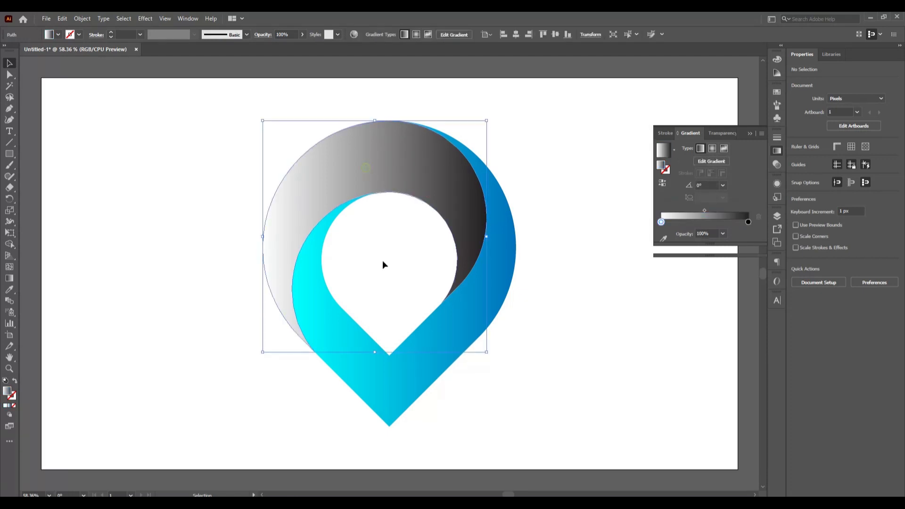
pyautogui.doubleClick(748, 222)
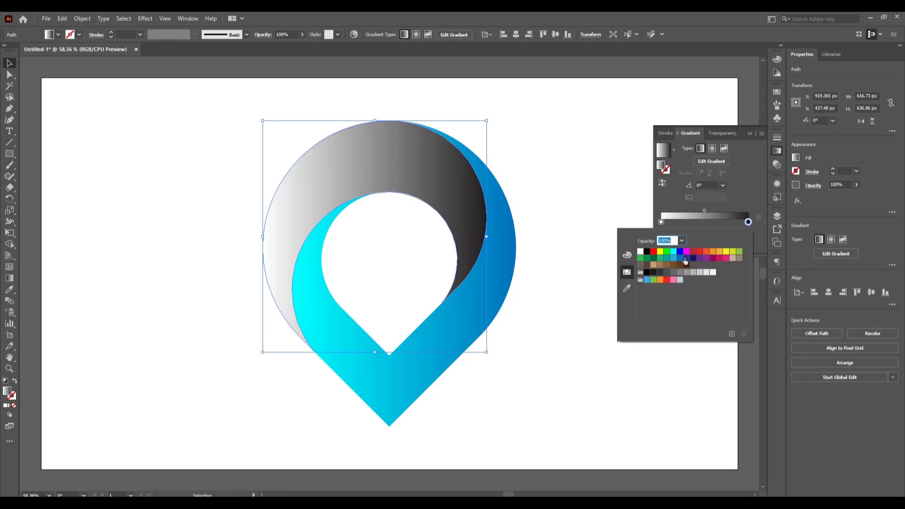
pyautogui.click(674, 252)
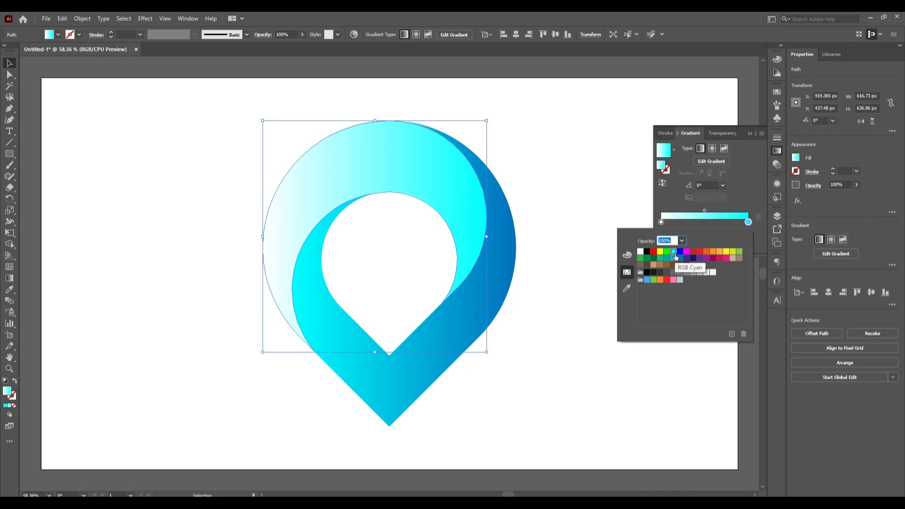
pyautogui.click(574, 269)
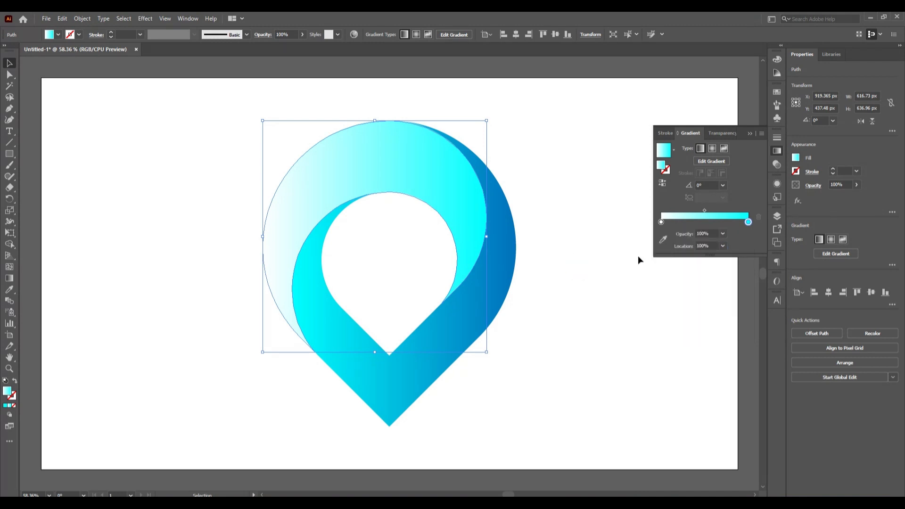
pyautogui.doubleClick(661, 222)
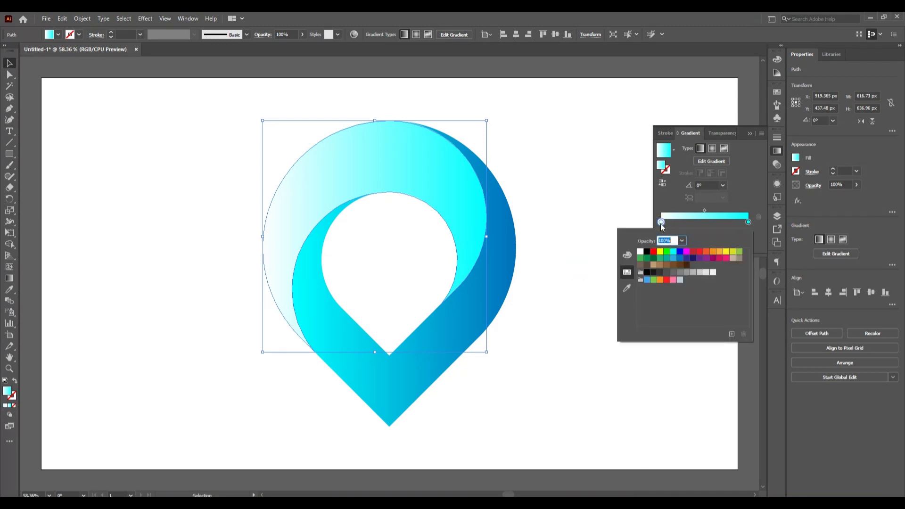
pyautogui.click(679, 258)
pyautogui.click(573, 335)
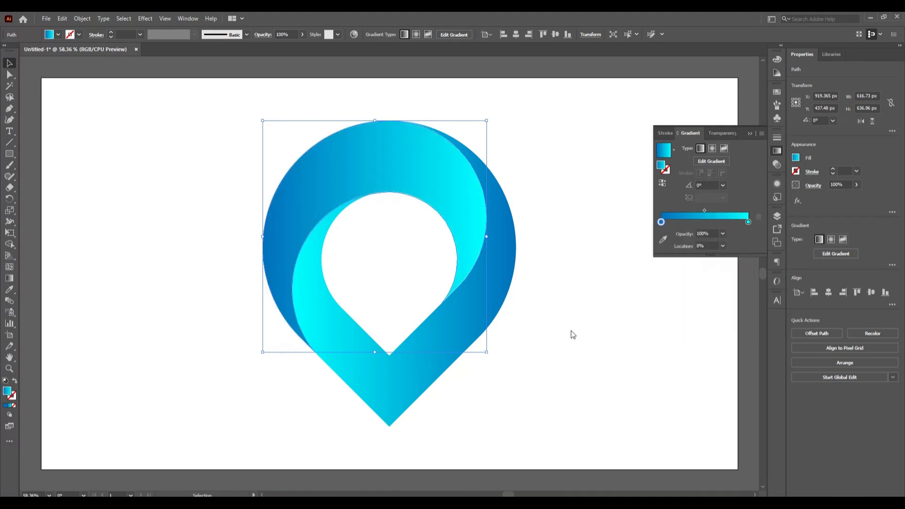
pyautogui.click(604, 299)
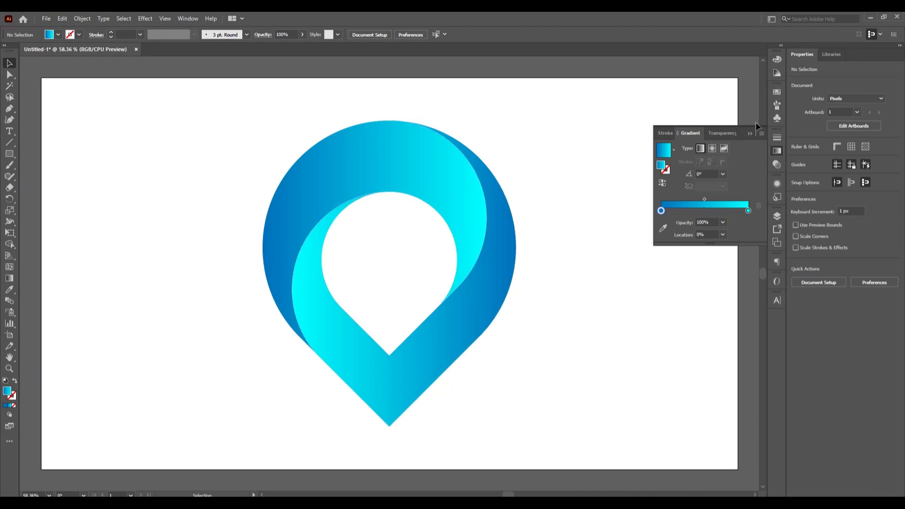
pyautogui.click(749, 134)
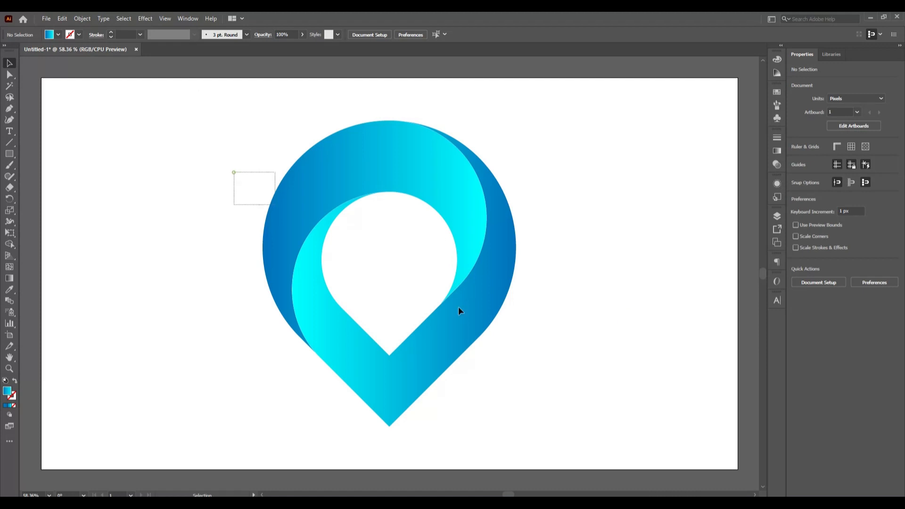
# Group the upper band and the lower pointed piece, centre the group vertically on the artboard, and deselect it
pyautogui.moveTo(458, 307); pyautogui.dragTo(576, 369)
pyautogui.rightClick(488, 300)
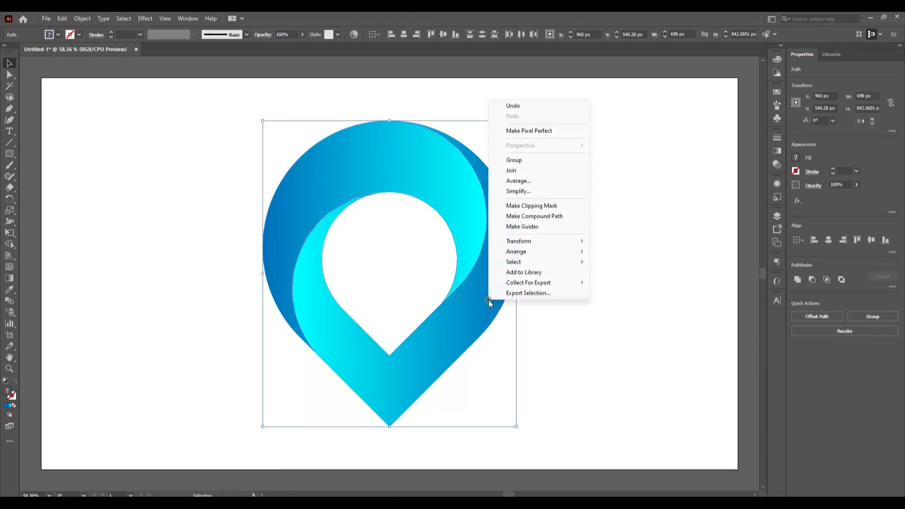
pyautogui.click(532, 160)
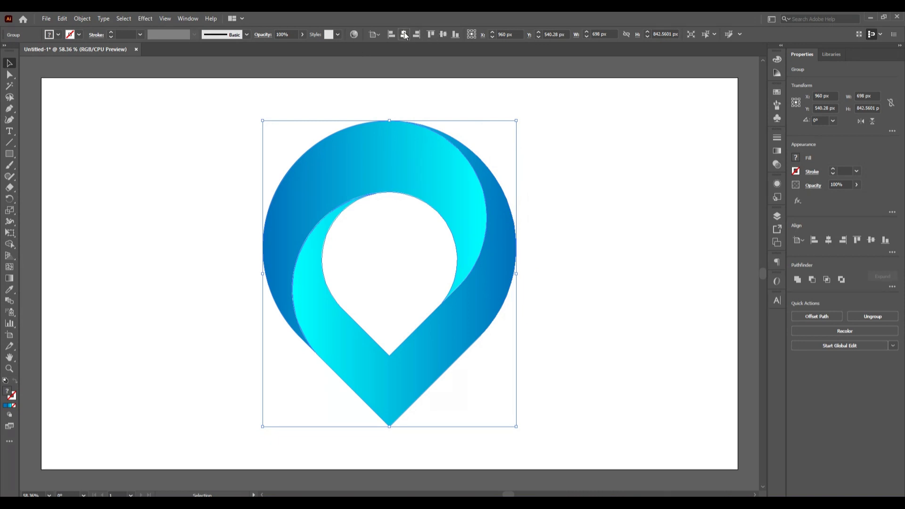
pyautogui.click(444, 35)
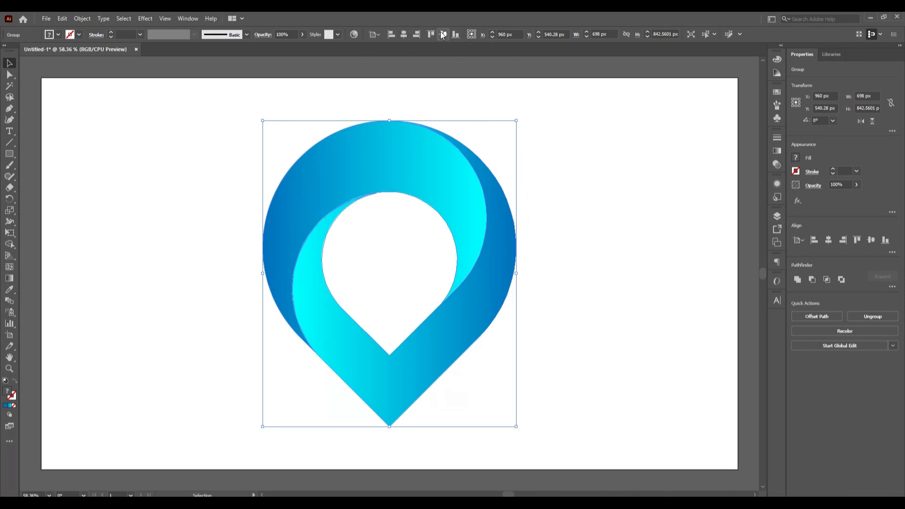
pyautogui.click(610, 409)
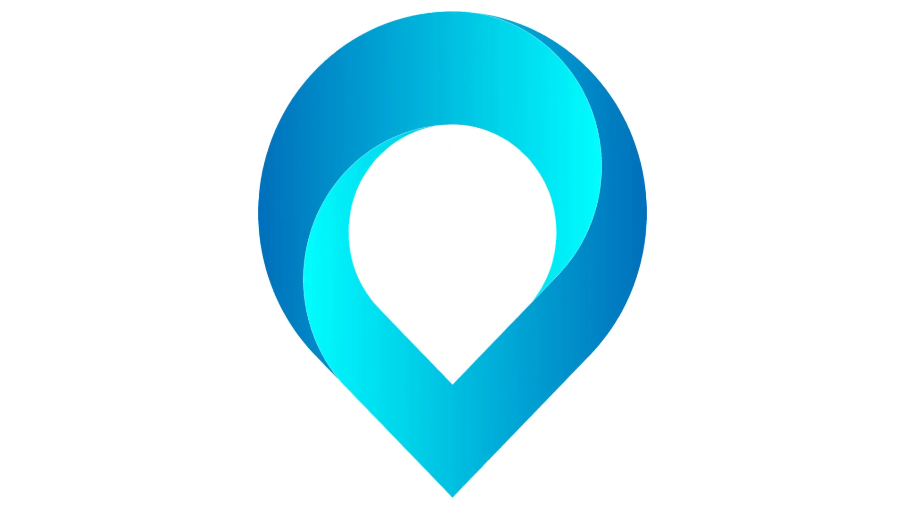